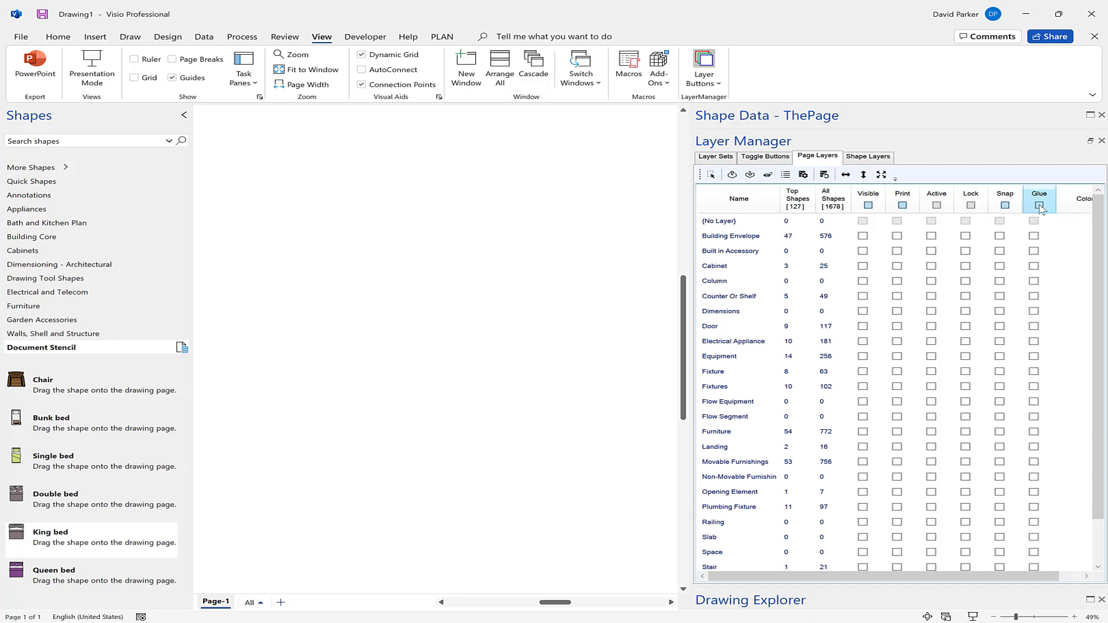
Step: Make the Building Envelope, Door and Landing layers visible and printable, and enable snap and glue for the Door layer
click(864, 236)
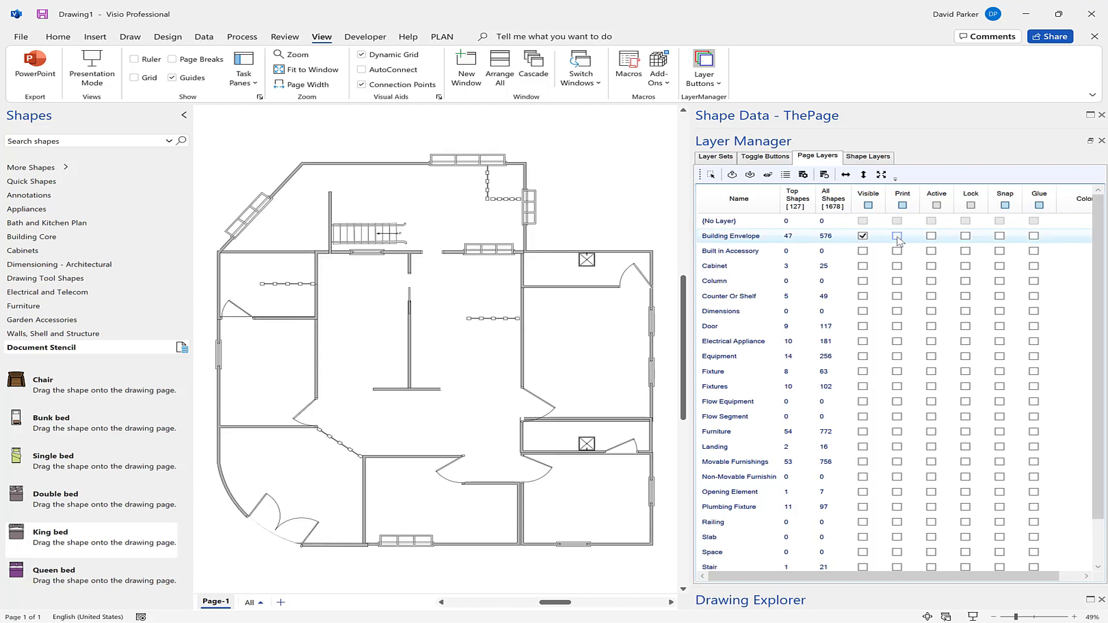
click(897, 236)
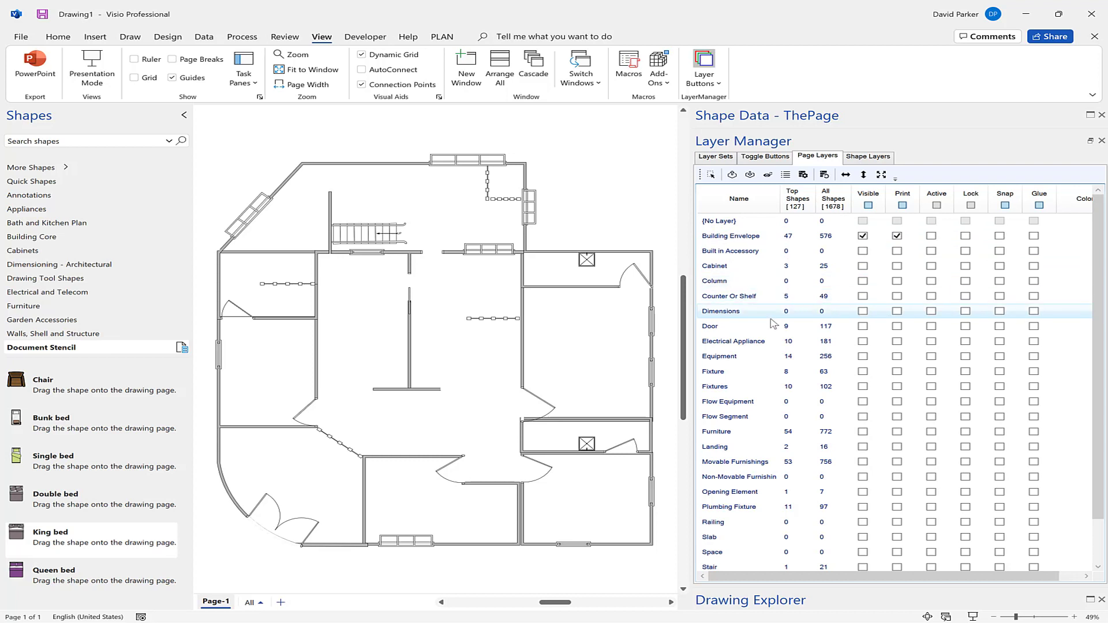
click(863, 327)
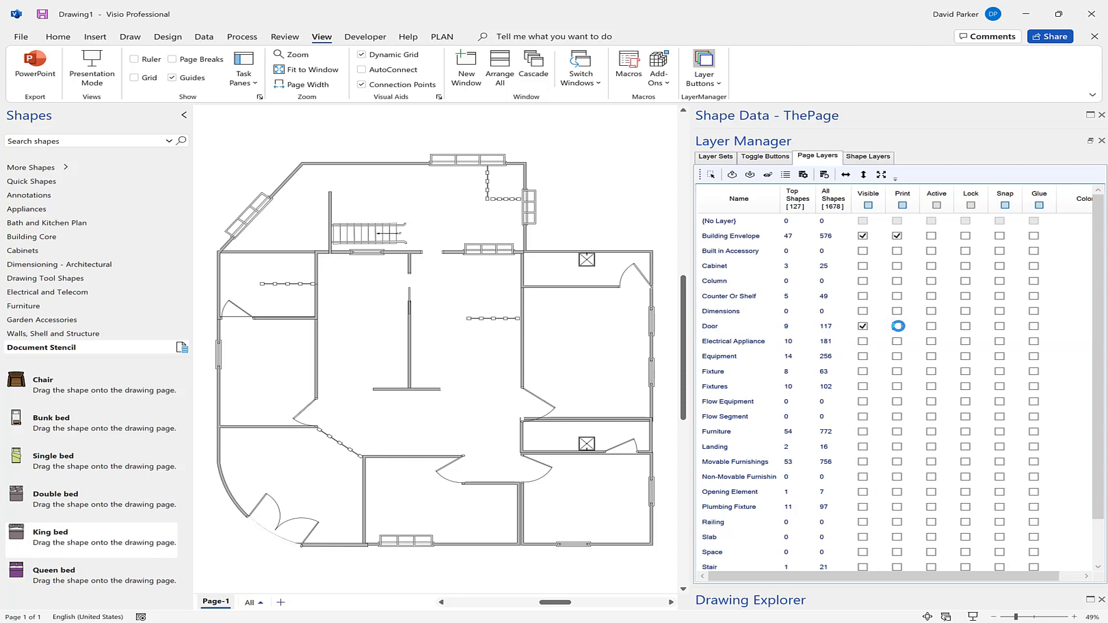
click(898, 327)
click(1001, 327)
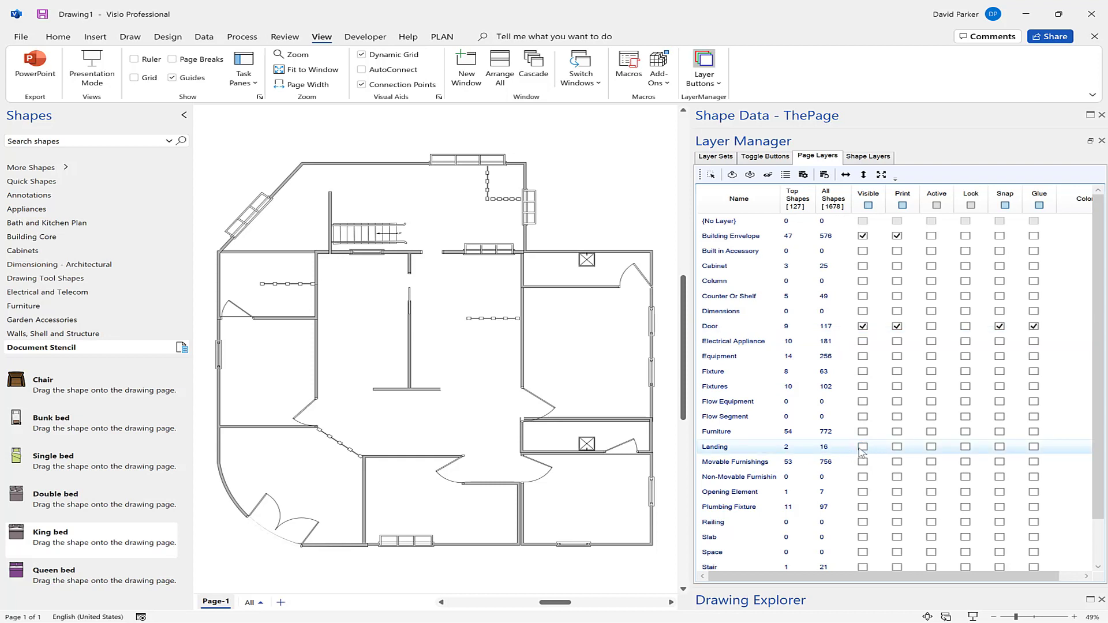
click(897, 447)
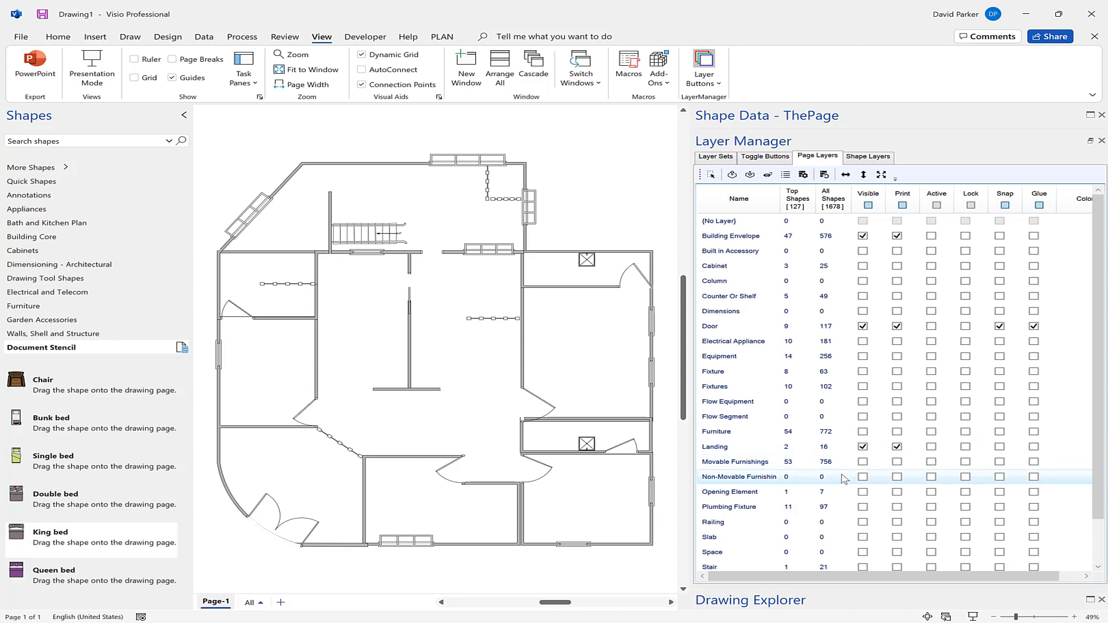
Step: Enable visible, print, snap and glue for the Wall and Window layers
scroll(788, 485, down, 1)
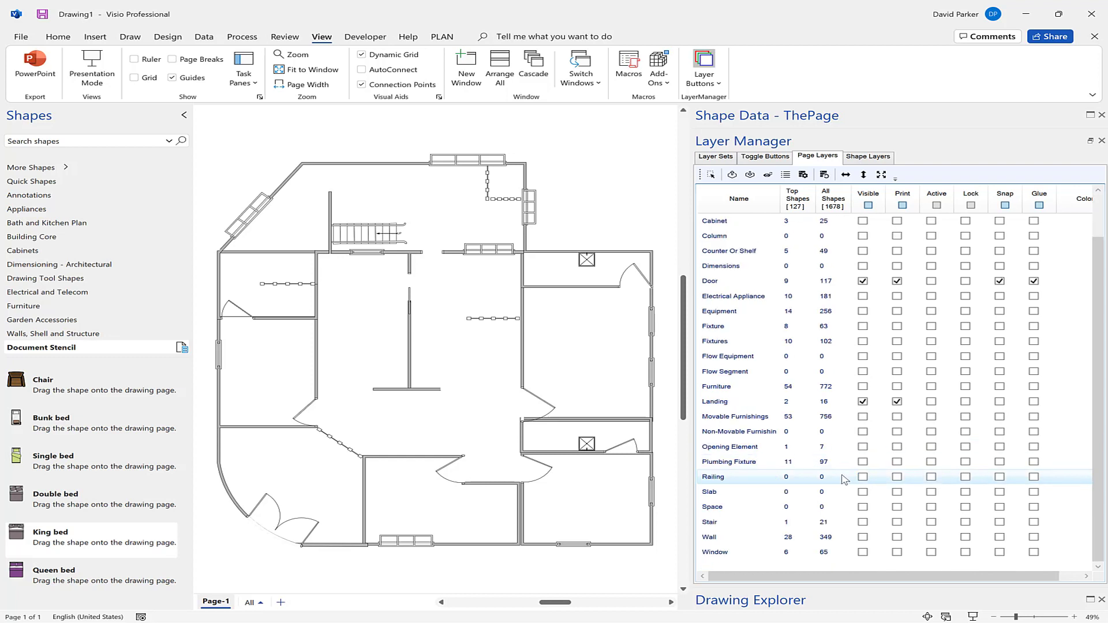
click(863, 538)
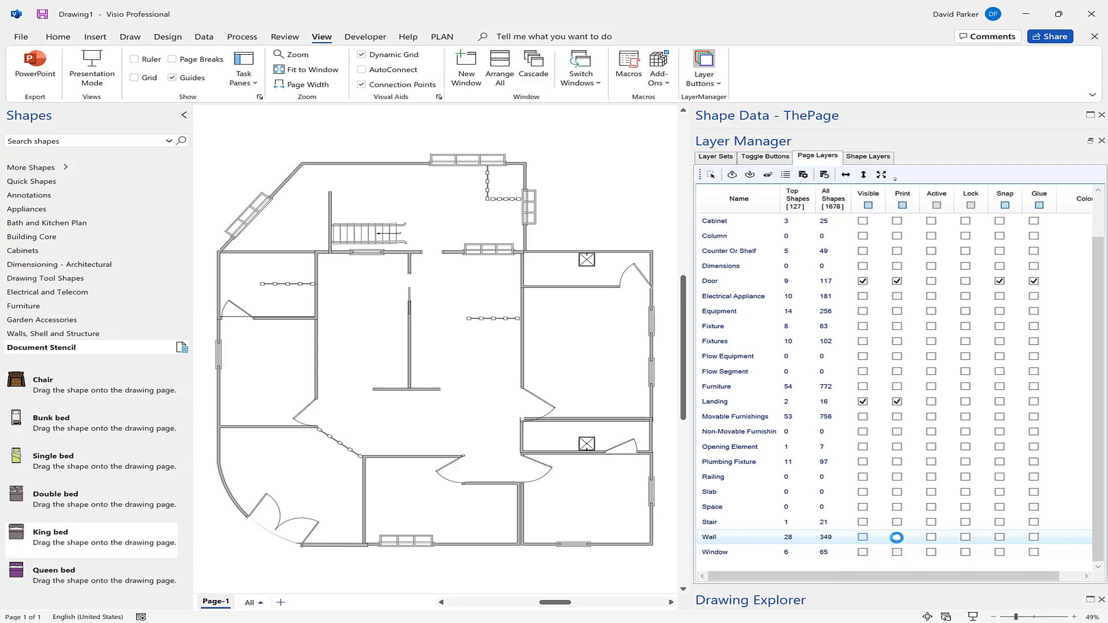
click(897, 538)
click(999, 538)
click(1032, 538)
click(862, 553)
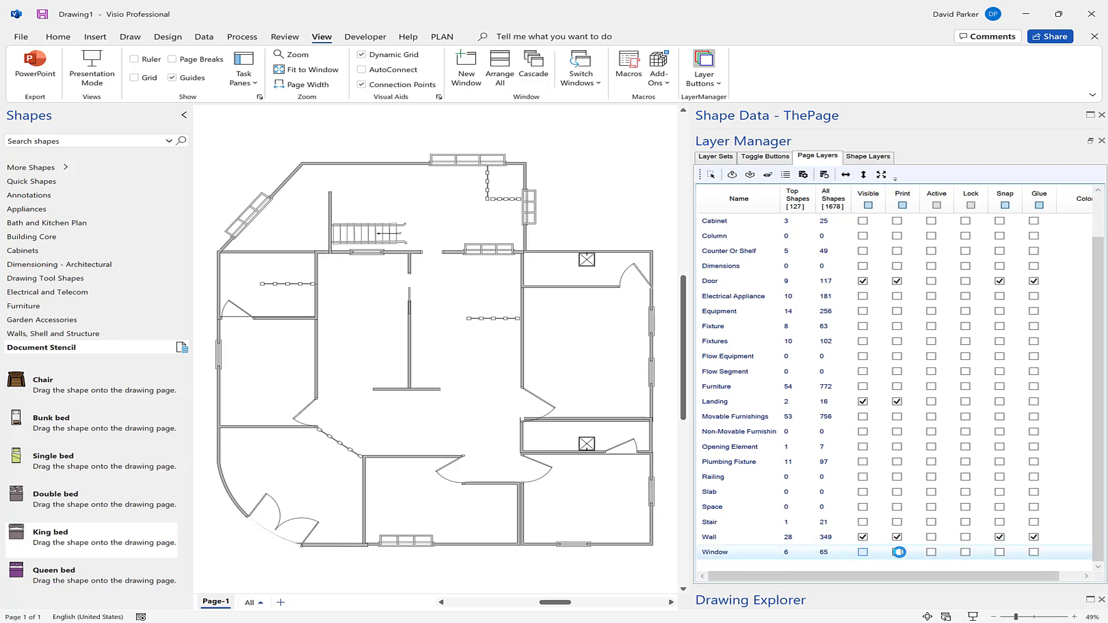
click(897, 552)
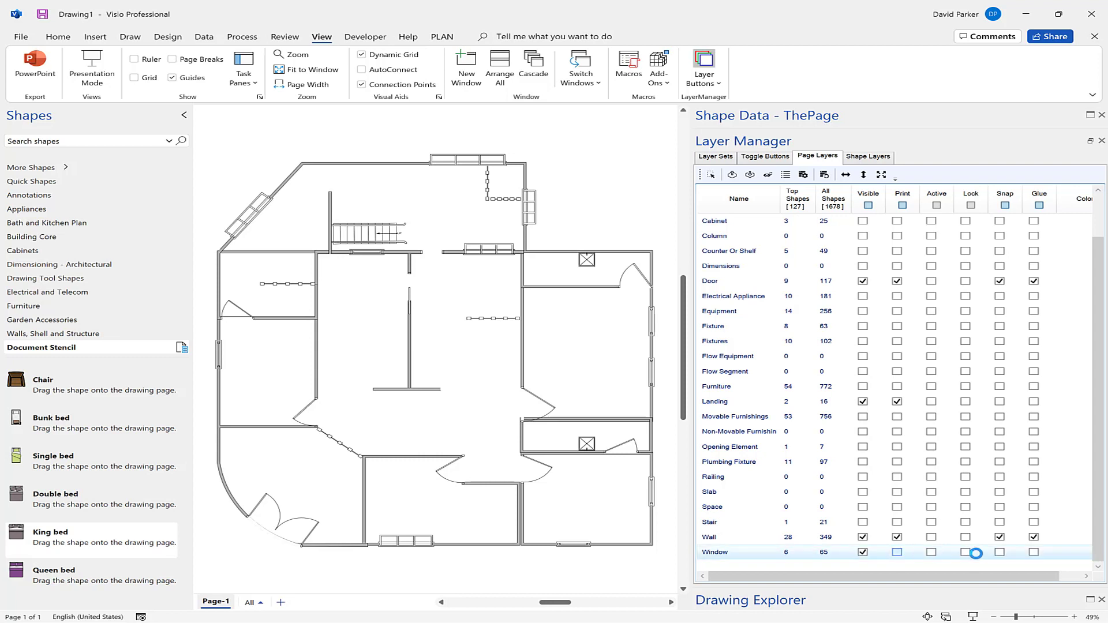
click(1005, 553)
click(1035, 553)
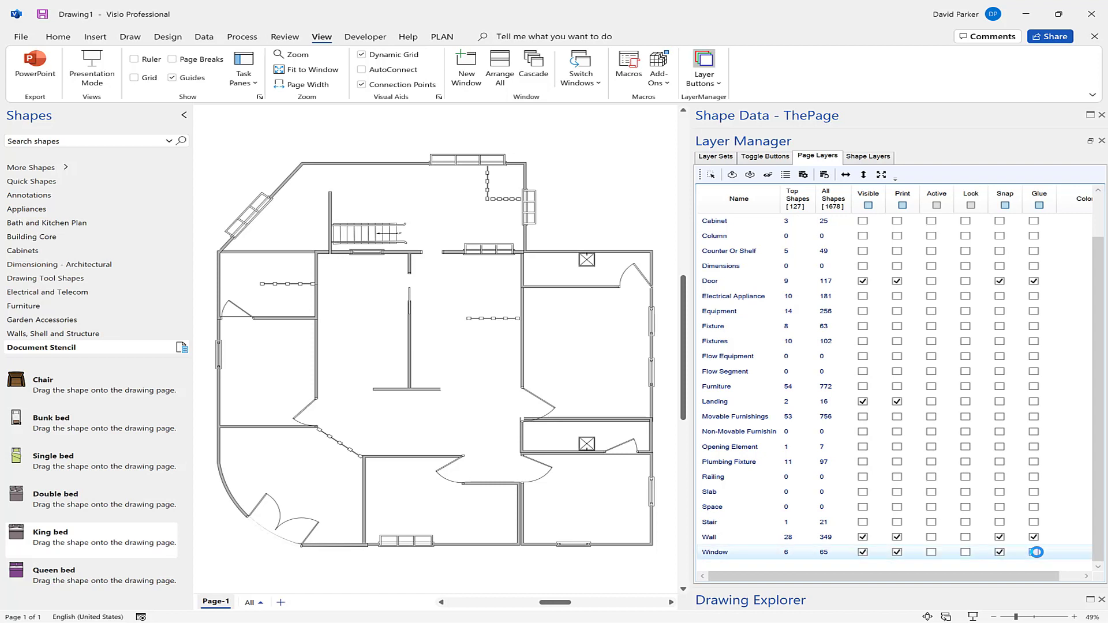
Step: Enable visible, print, snap and glue for the Stair and Opening Element layers
click(864, 522)
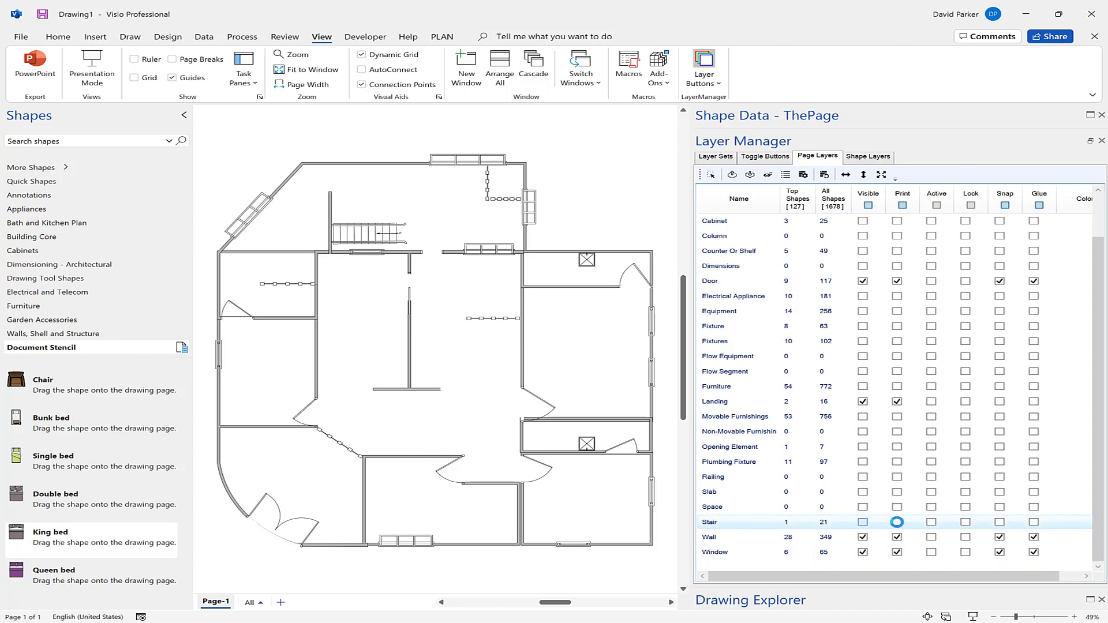
click(897, 522)
click(1001, 522)
click(1035, 522)
click(863, 448)
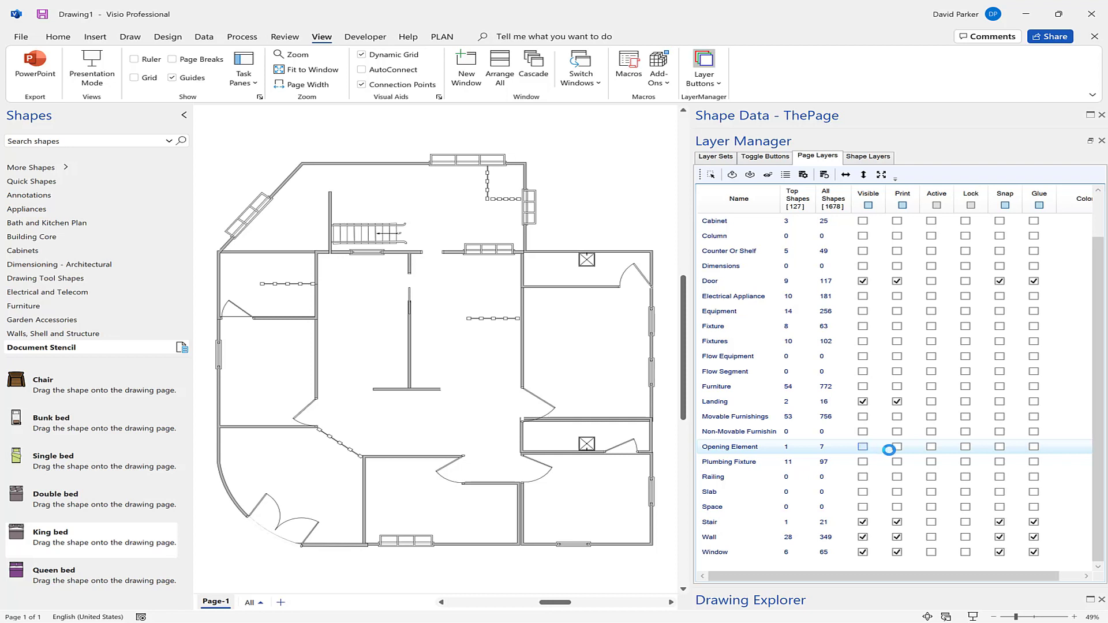
click(896, 448)
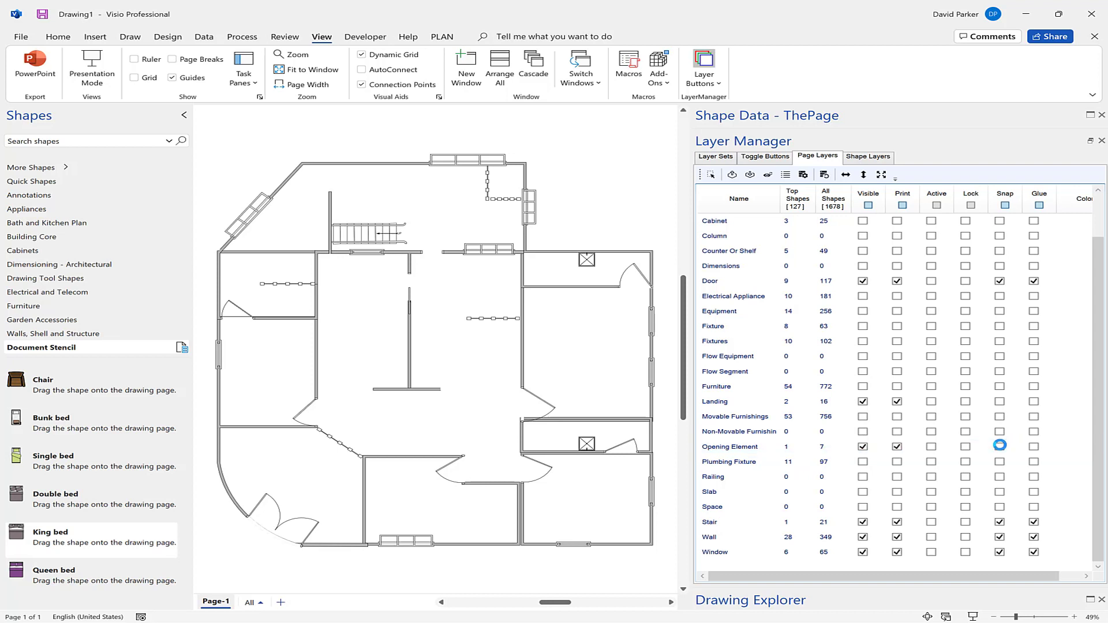
click(1000, 446)
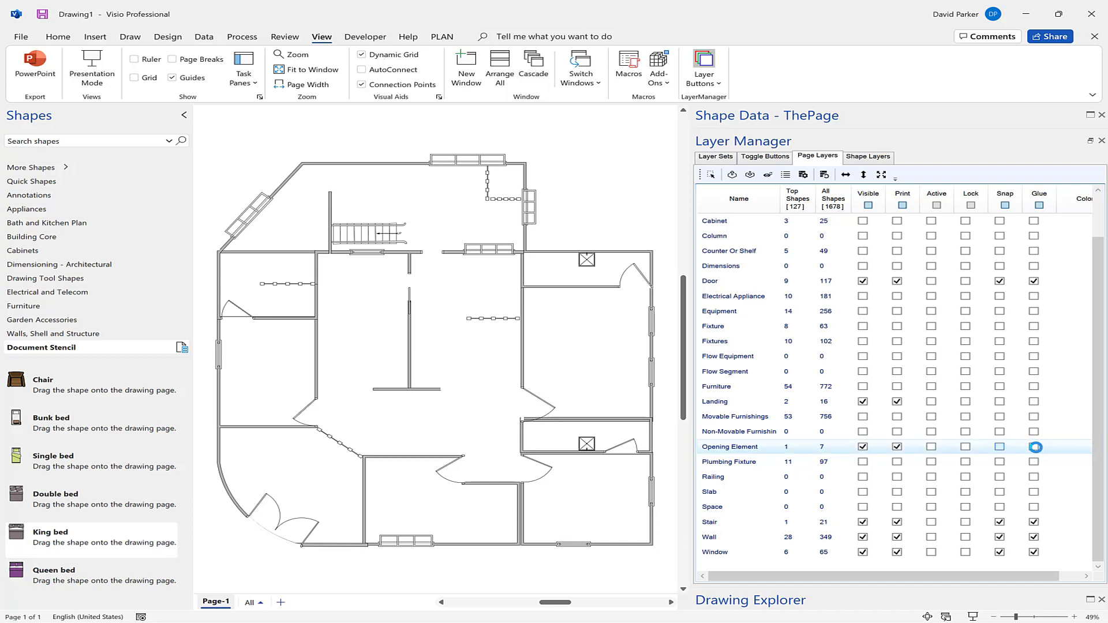
click(1033, 447)
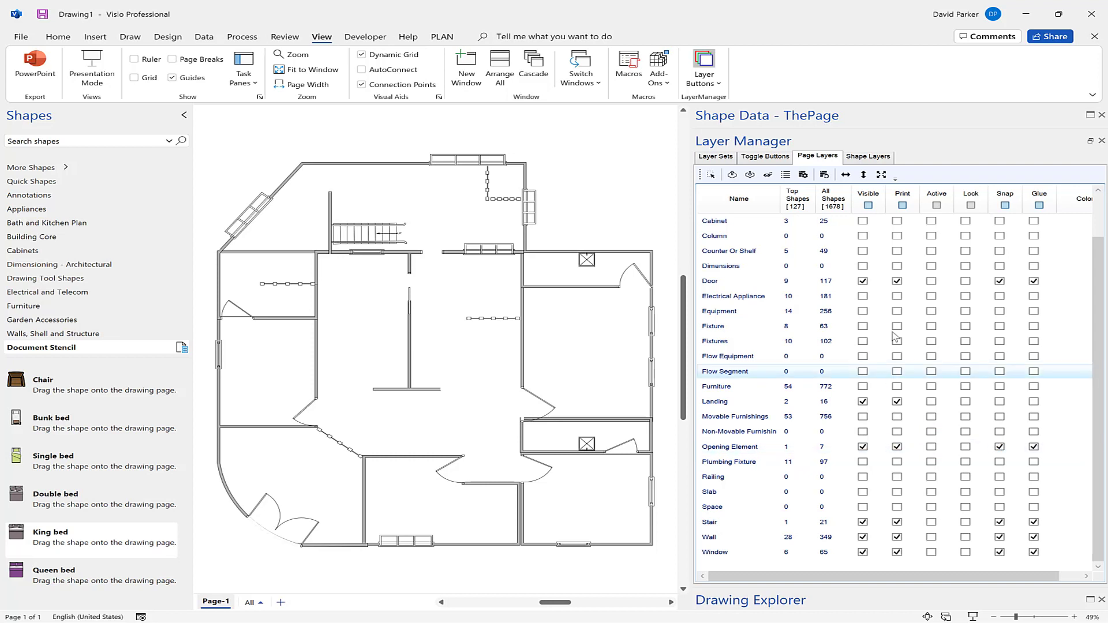
Step: Place a Layer Set Button beside the floor plan's upper-right corner and label it Structure
click(712, 160)
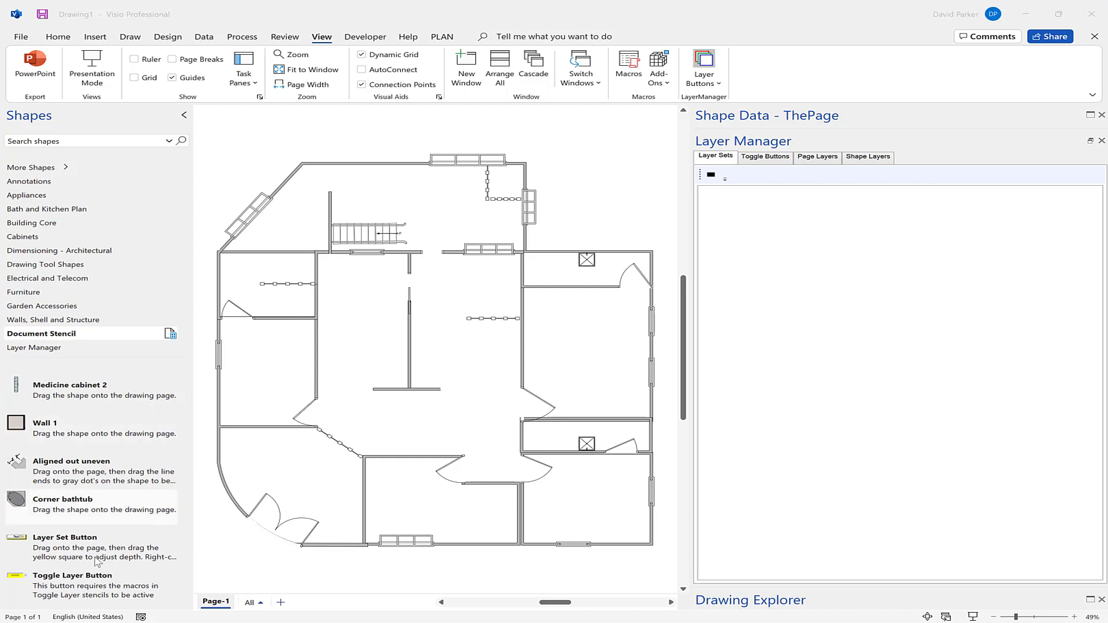
drag(63, 552, 610, 177)
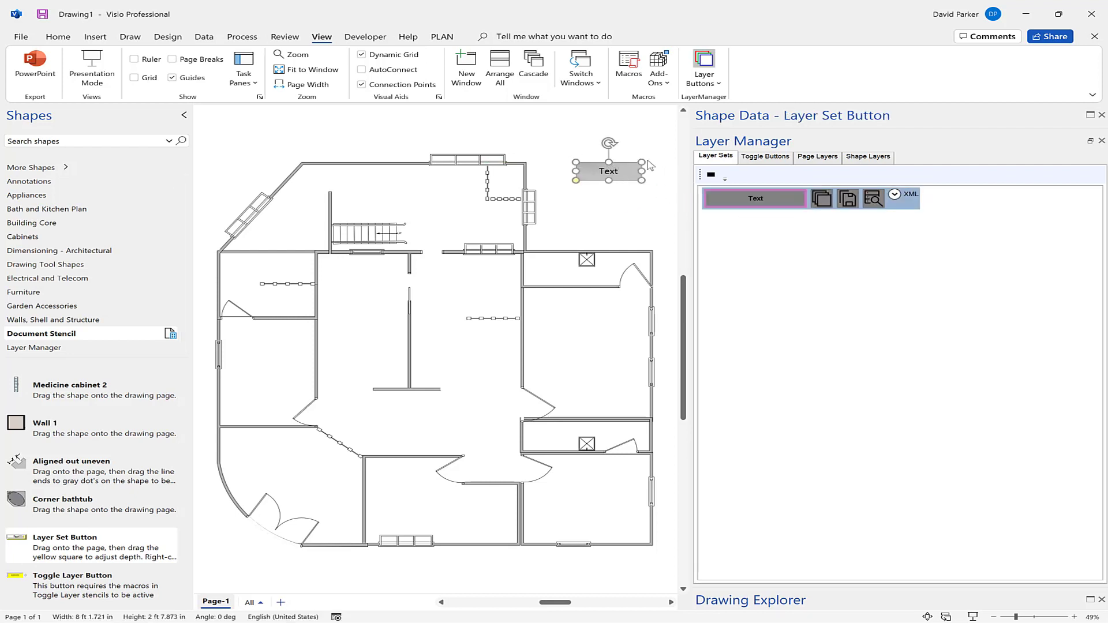
text(Struc)
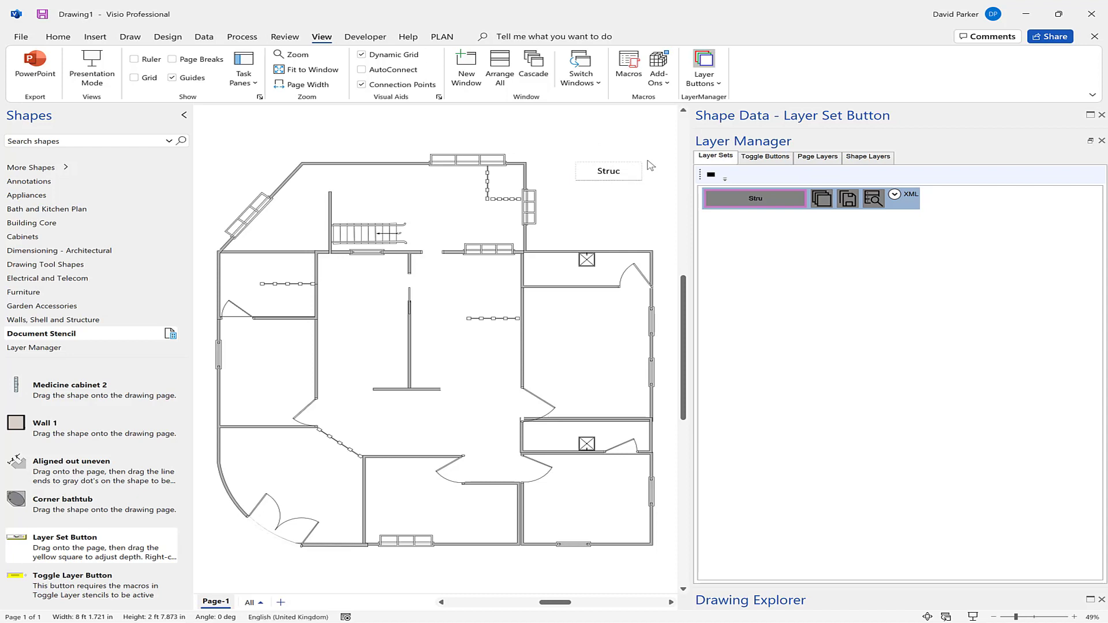
text(ture)
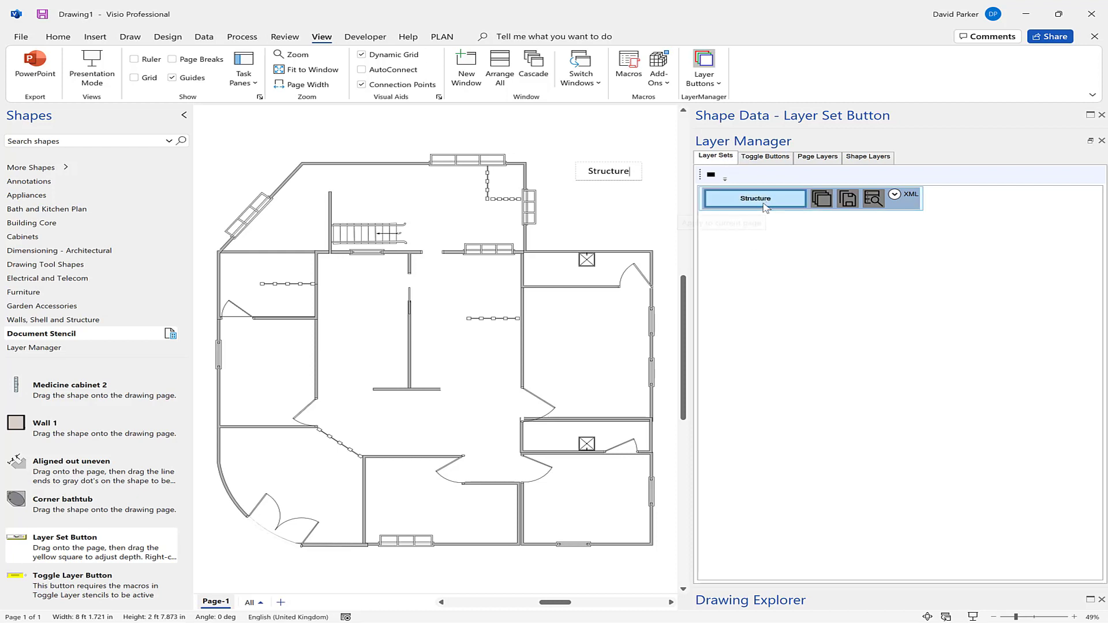
click(651, 196)
Step: Fill the Structure button with yellow and save the current layer settings to its layer set
click(614, 173)
click(59, 37)
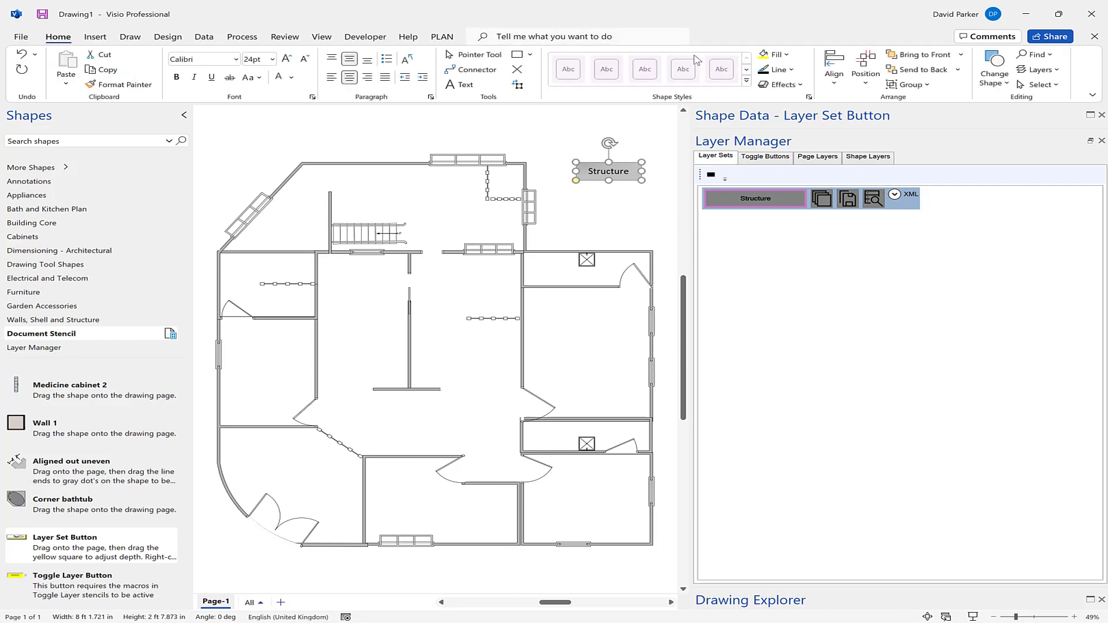
click(765, 54)
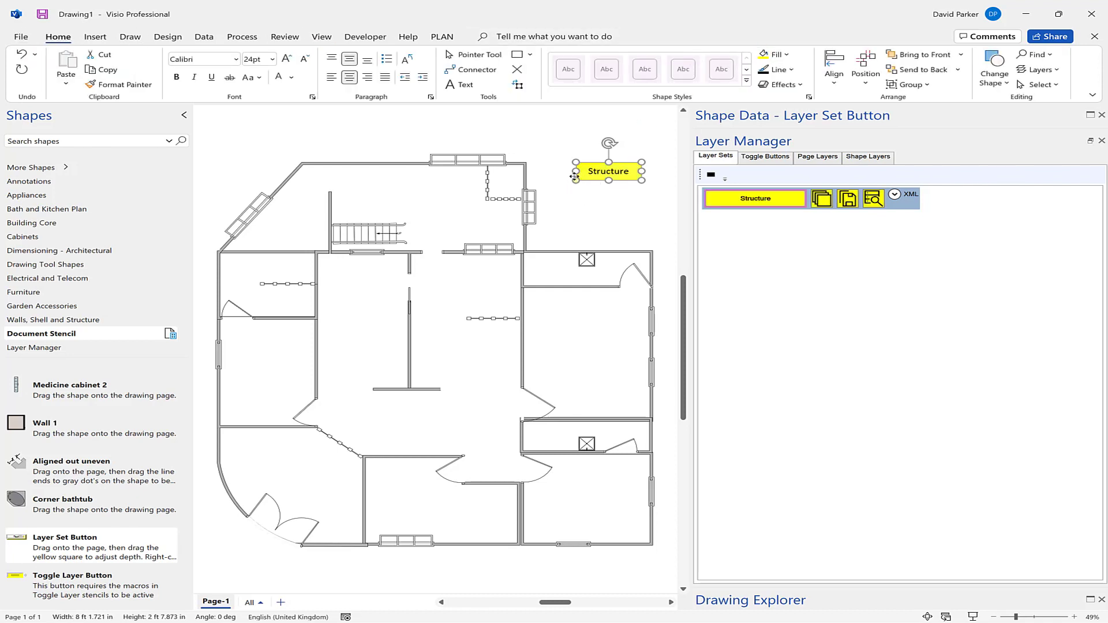
click(626, 199)
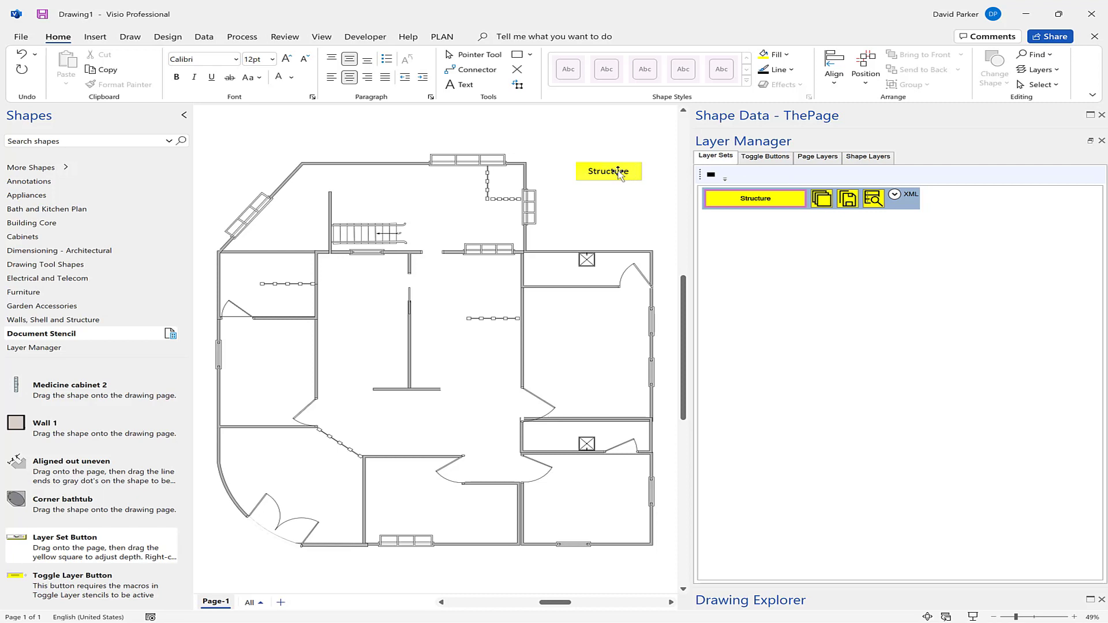
click(850, 200)
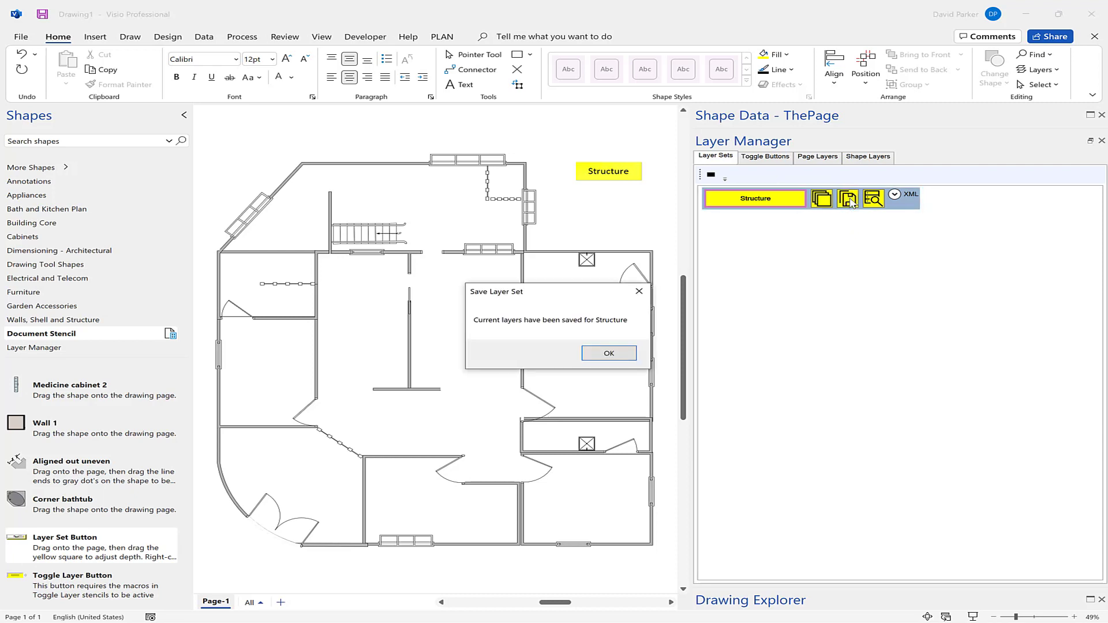
click(609, 353)
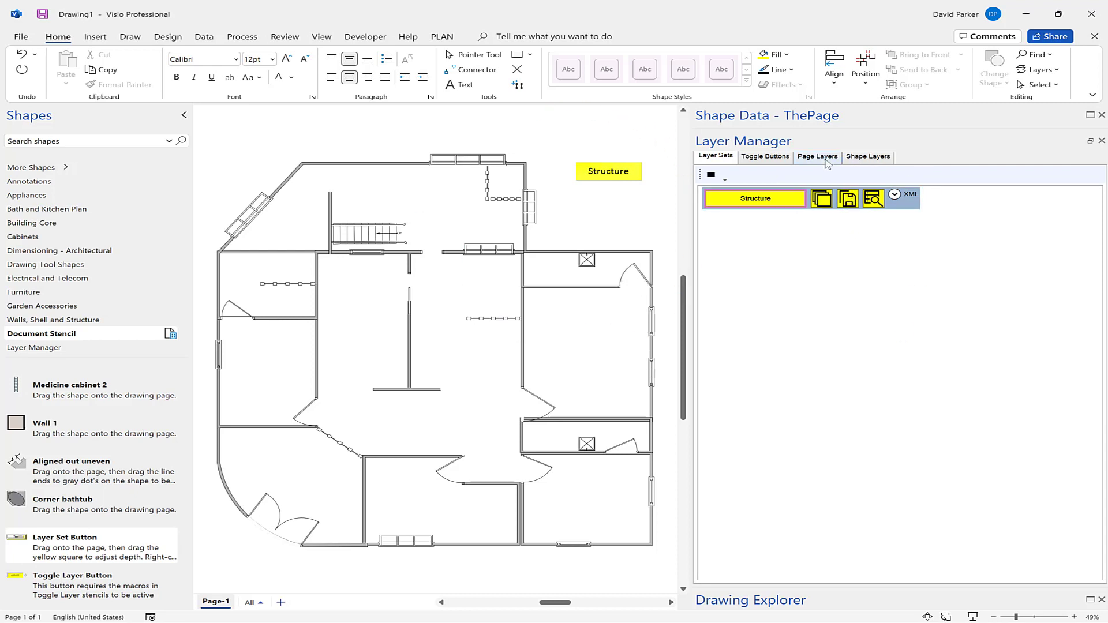
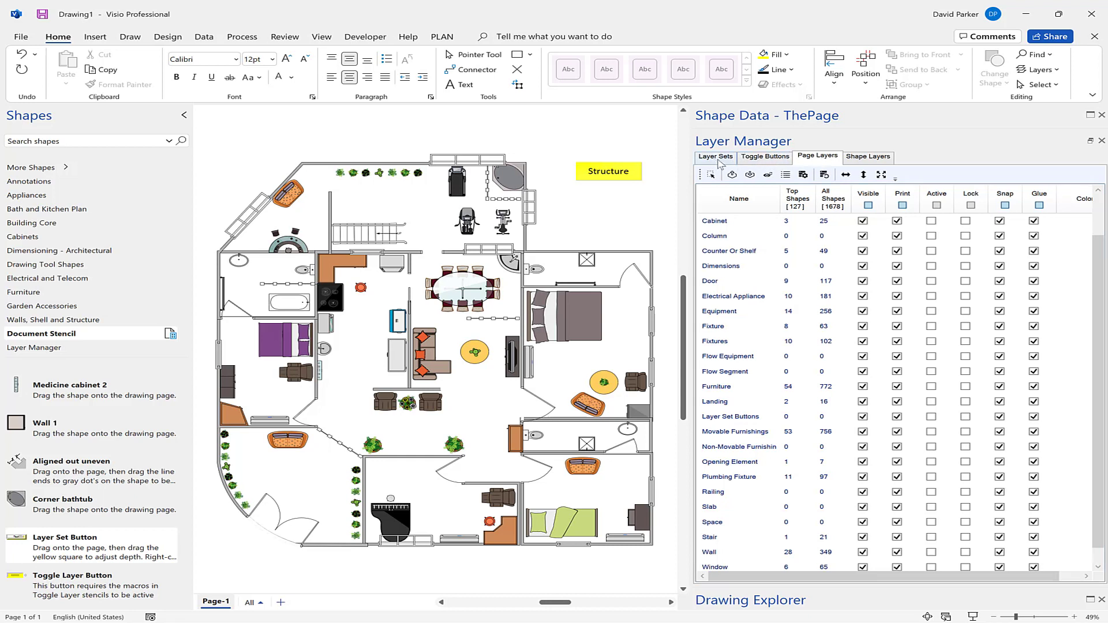
Step: Place a second Layer Set Button directly below the Structure button and label it All
click(716, 157)
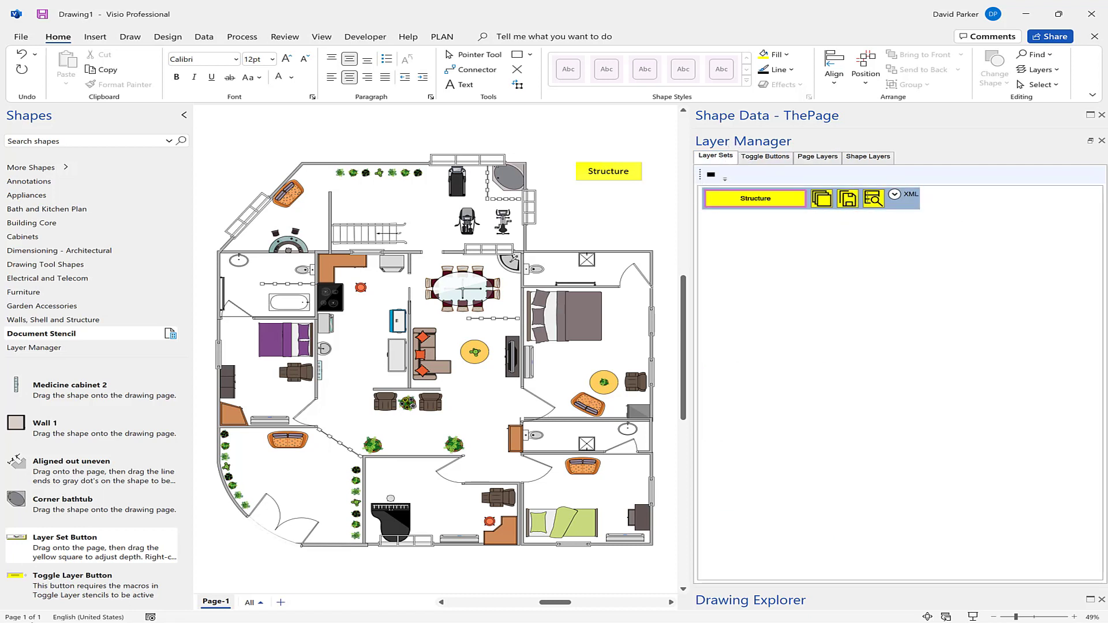
drag(40, 547, 610, 200)
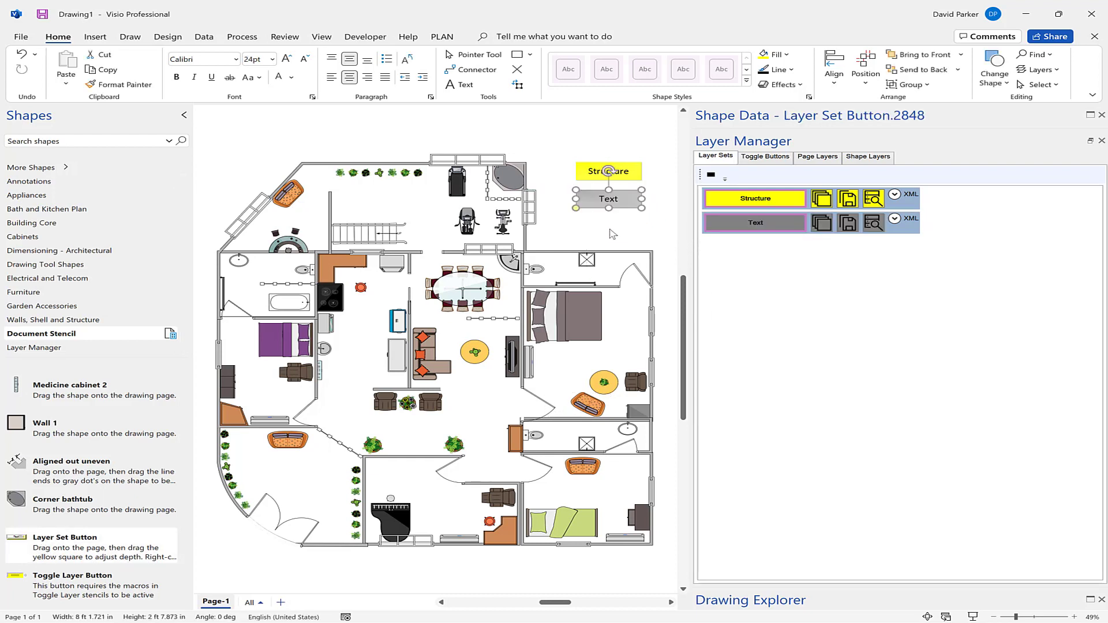
text(All)
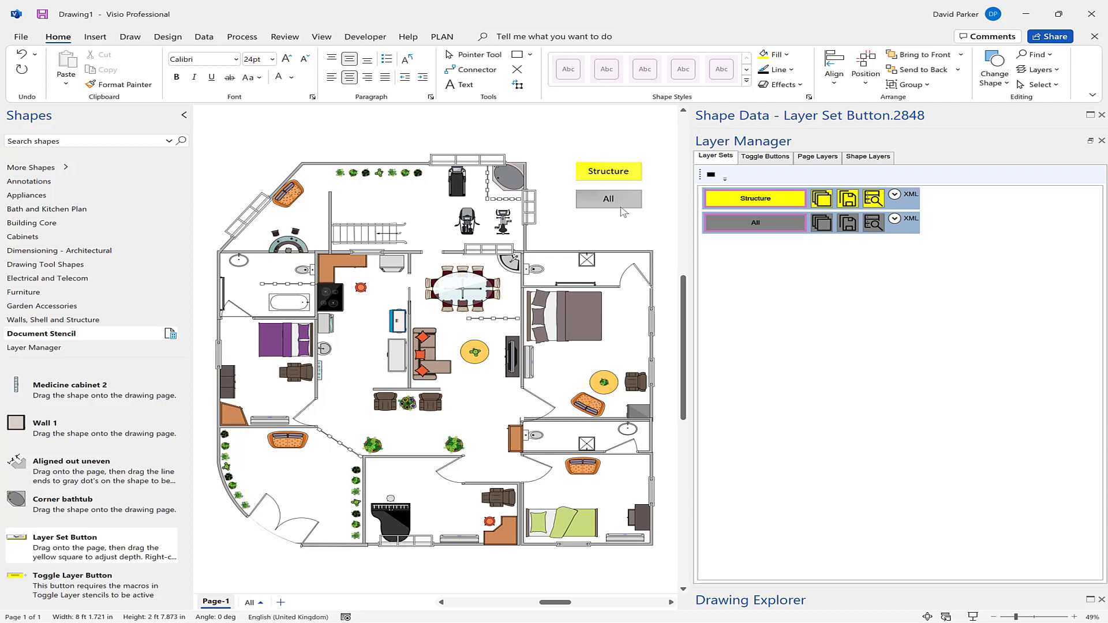
click(608, 199)
click(608, 199)
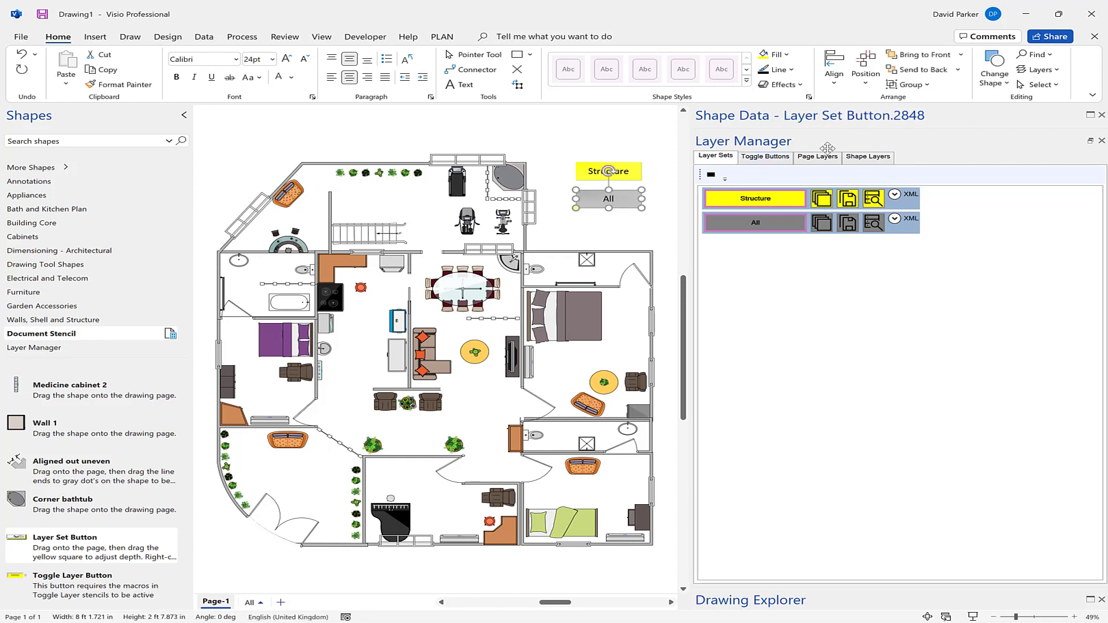
Step: Save the current layer settings to the All layer set and deselect its button
click(853, 227)
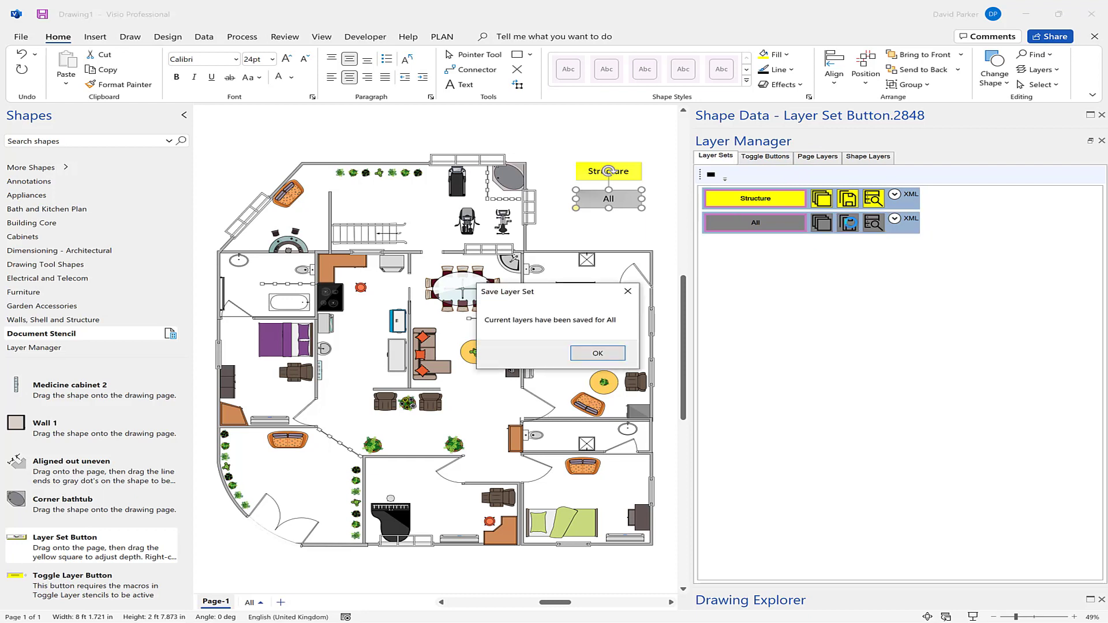
click(597, 354)
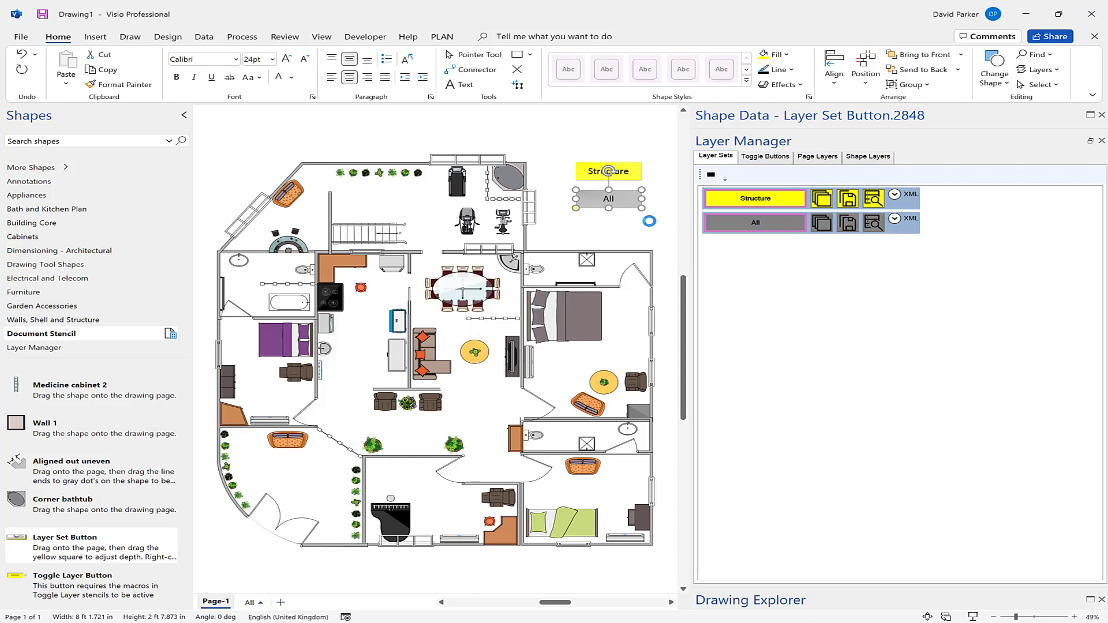
click(665, 191)
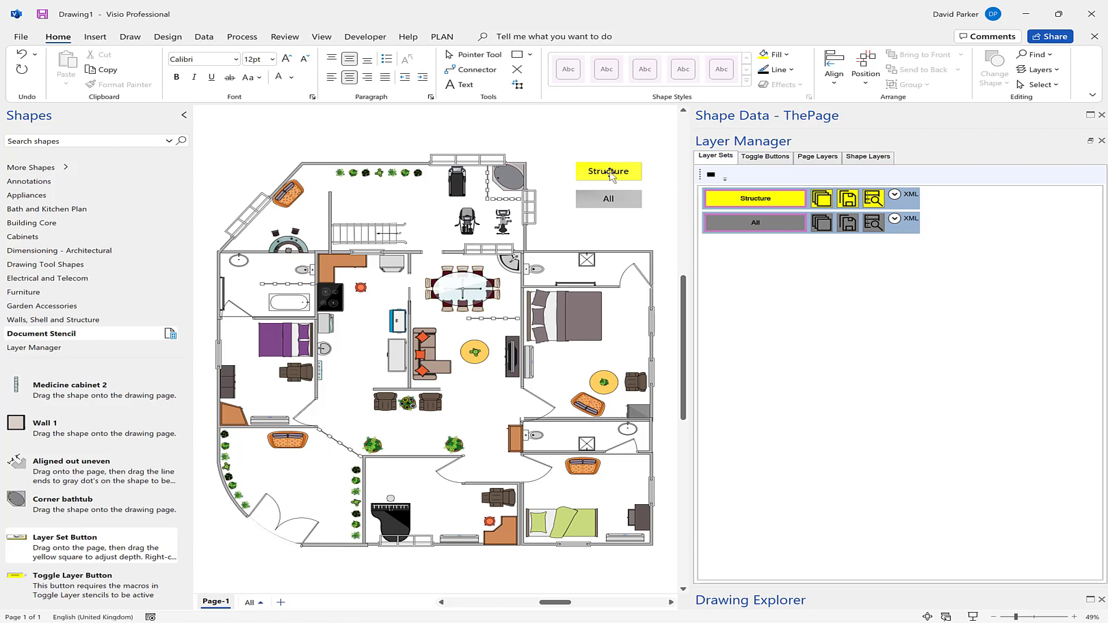
Step: Test the on-page layer set buttons by applying the Structure set, followed by the All set
click(611, 169)
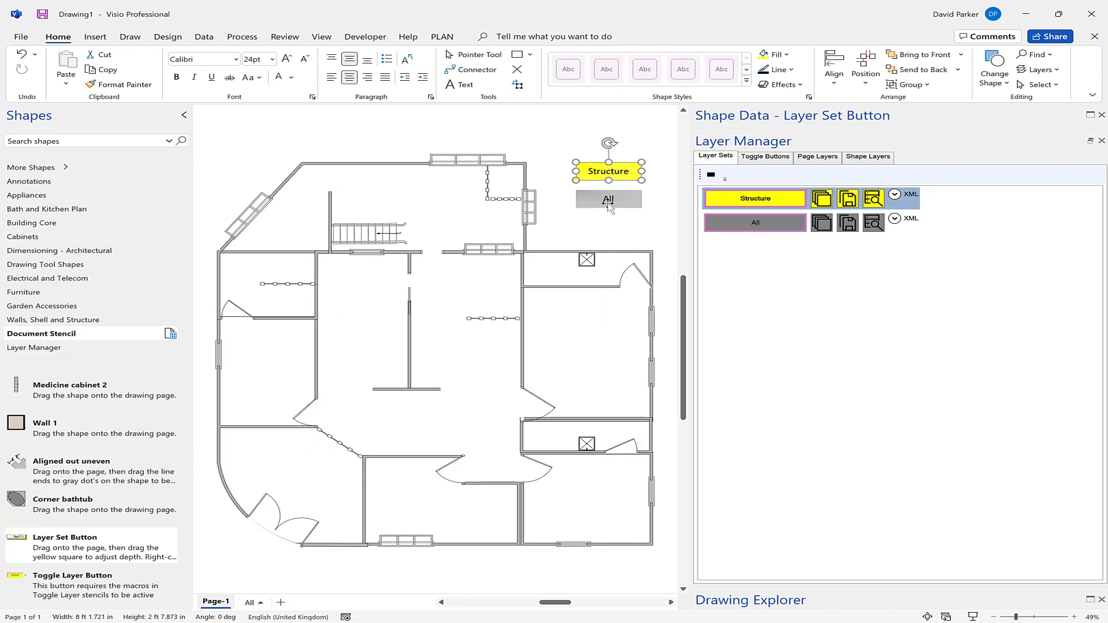
click(613, 199)
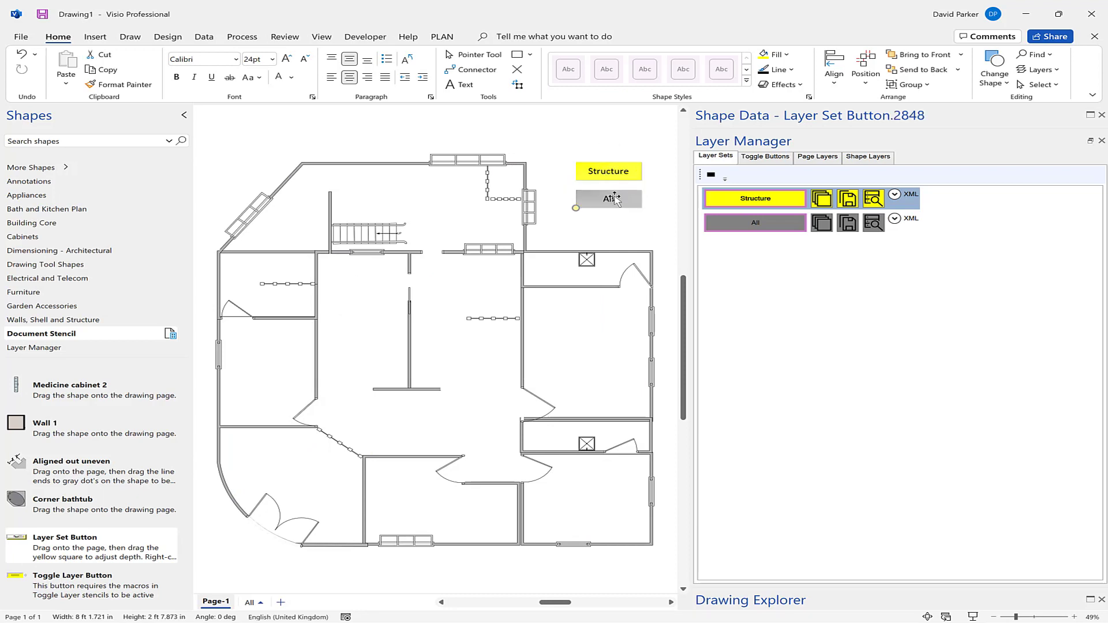
click(614, 199)
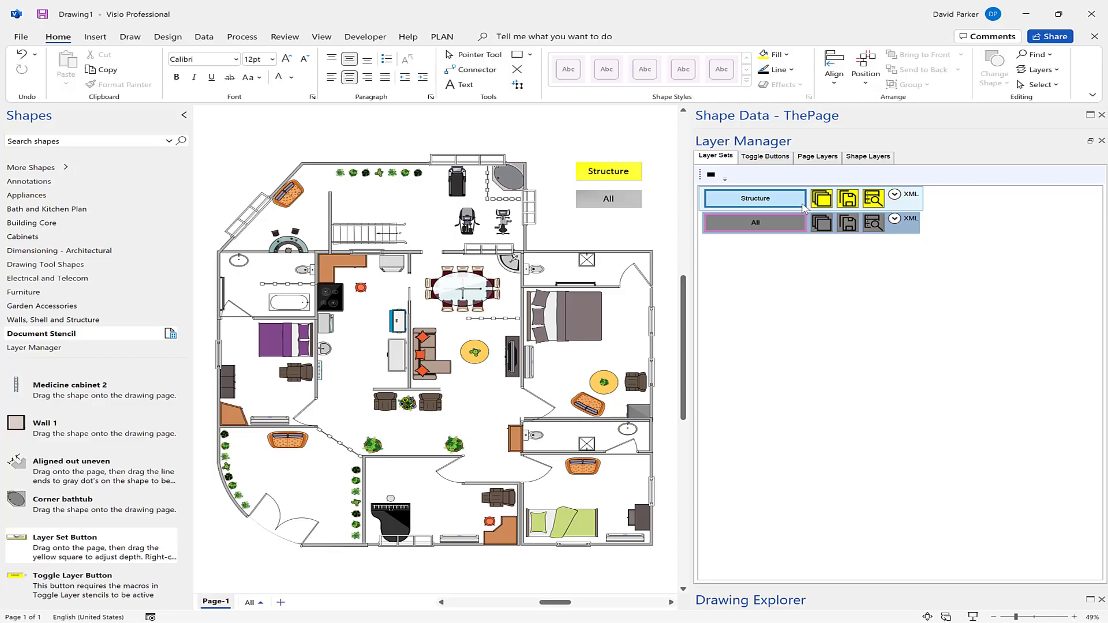
Step: Create a toggle button for the Plumbing Fixture layer above the floor plan's upper-left corner
click(768, 161)
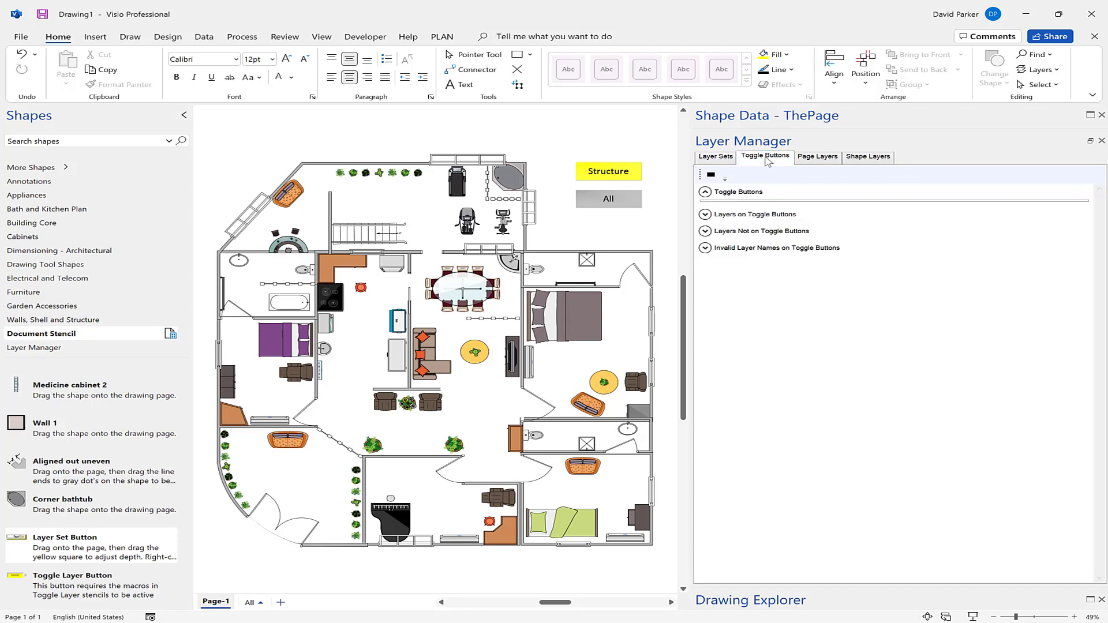
click(817, 158)
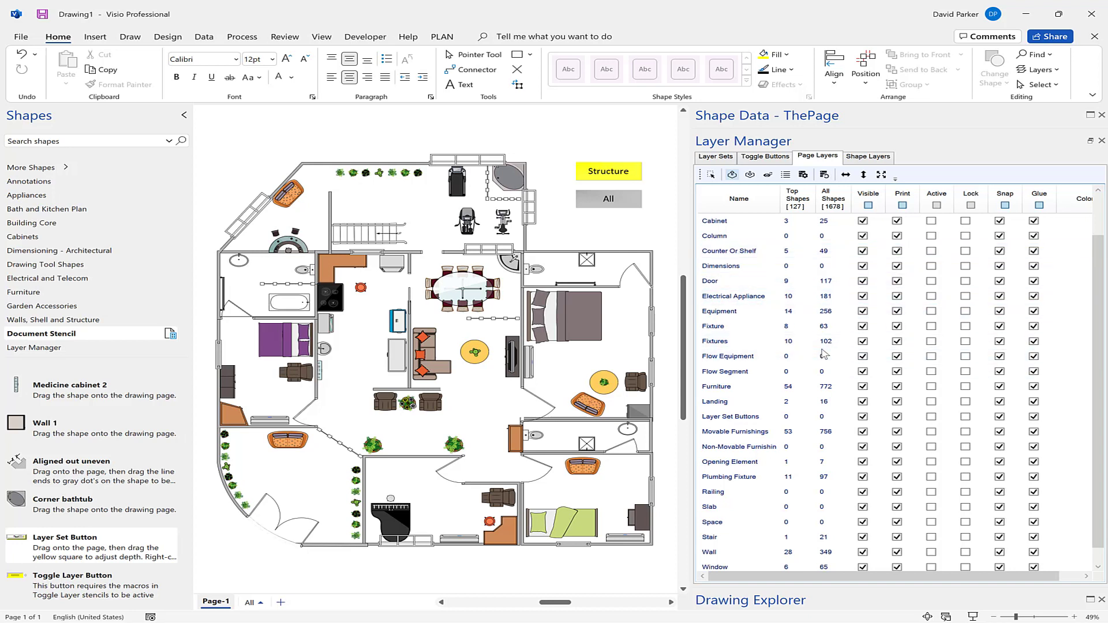
scroll(804, 356, down, 1)
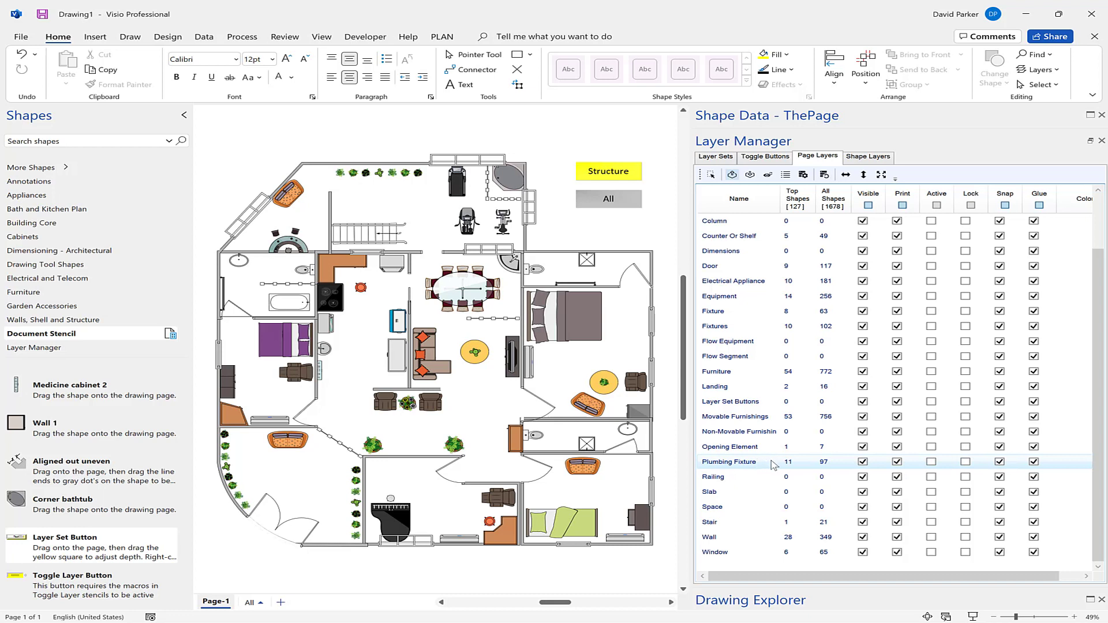
drag(774, 465, 239, 163)
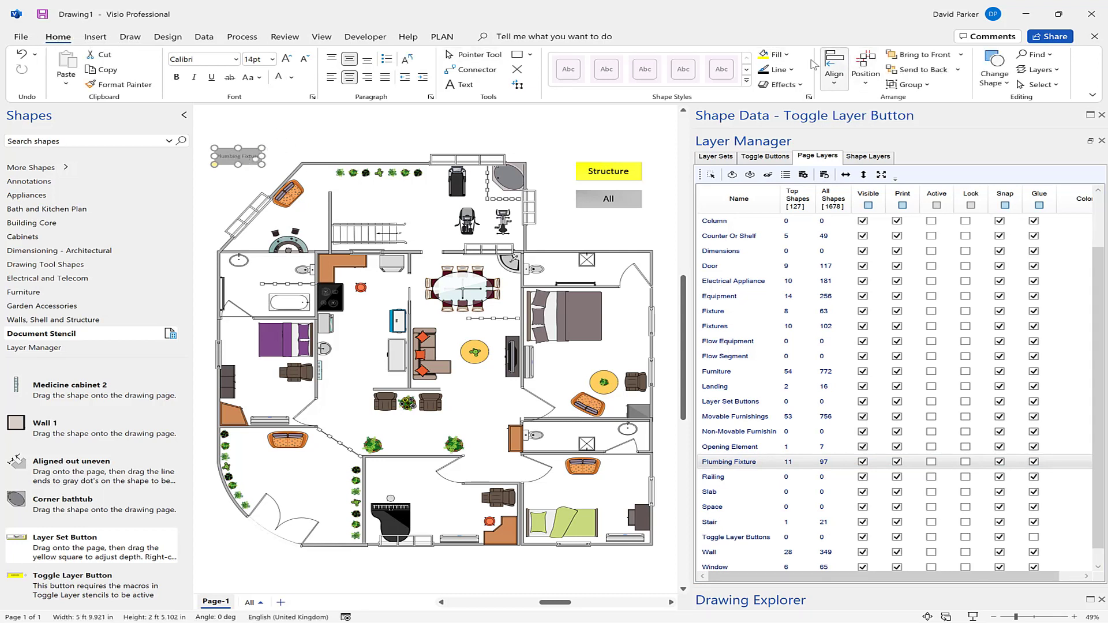
Step: Fill the Plumbing Fixture button with magenta, enlarge it to about 9 ft 10 in by 4 ft 1 in, and increase its text to 18 pt
click(787, 55)
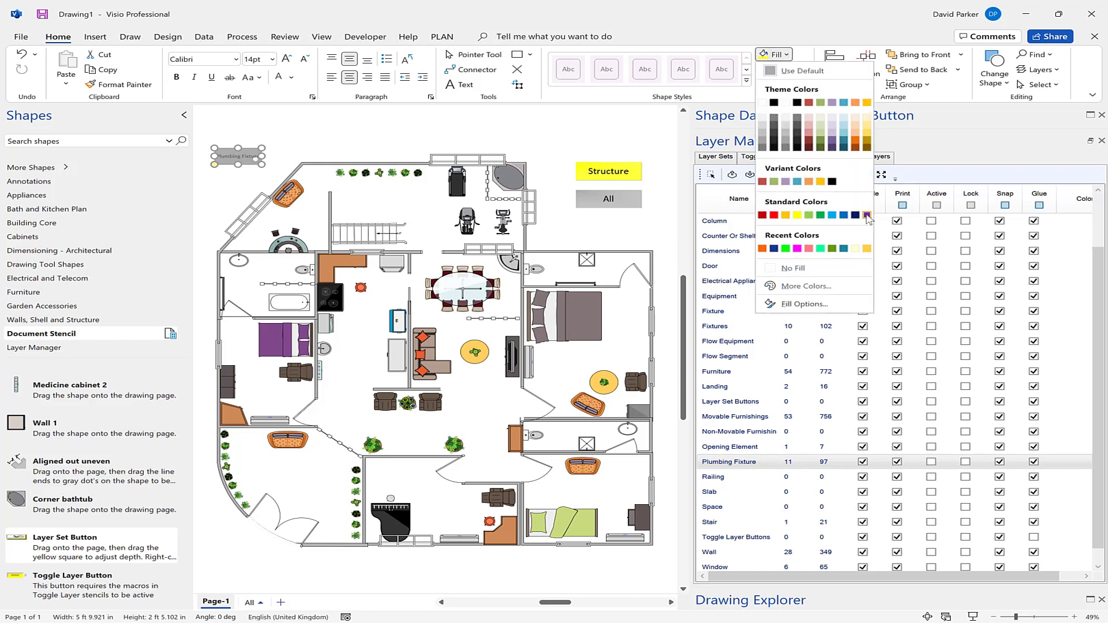
click(797, 249)
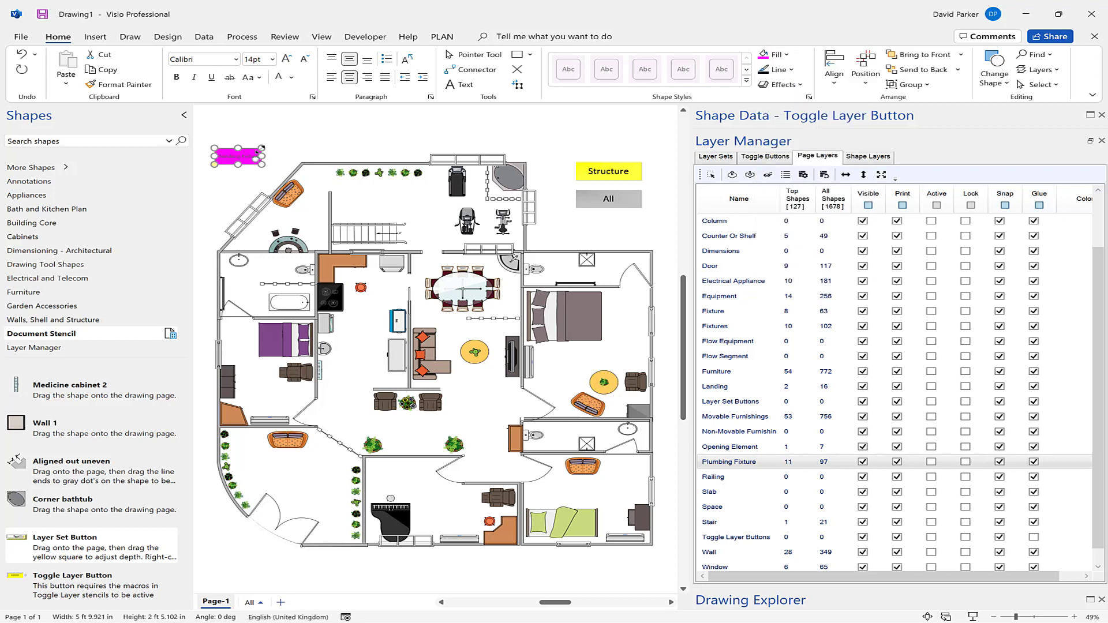
drag(286, 144, 294, 136)
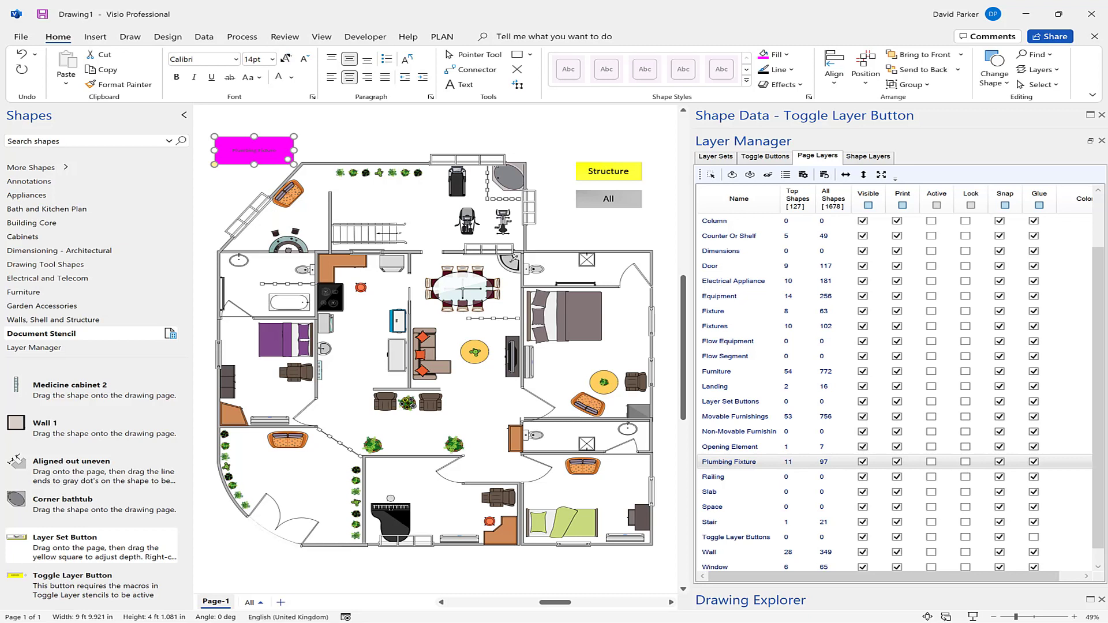
click(286, 58)
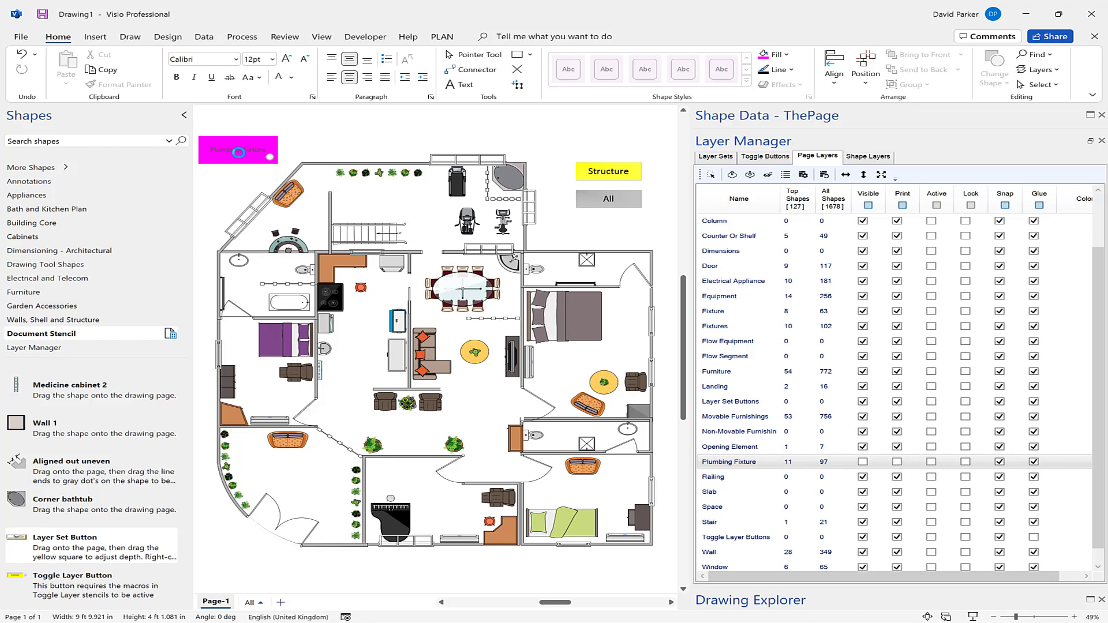
Step: Test the Plumbing Fixture button by toggling its layer, and use its layer shapes option to select that layer's shapes
click(238, 152)
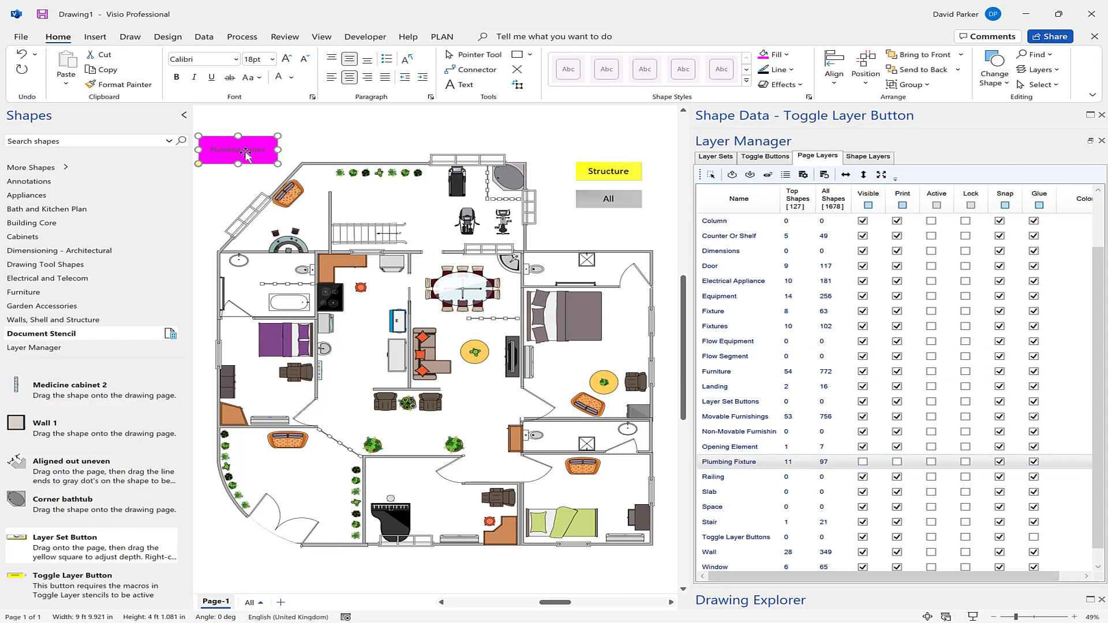
double_click(245, 153)
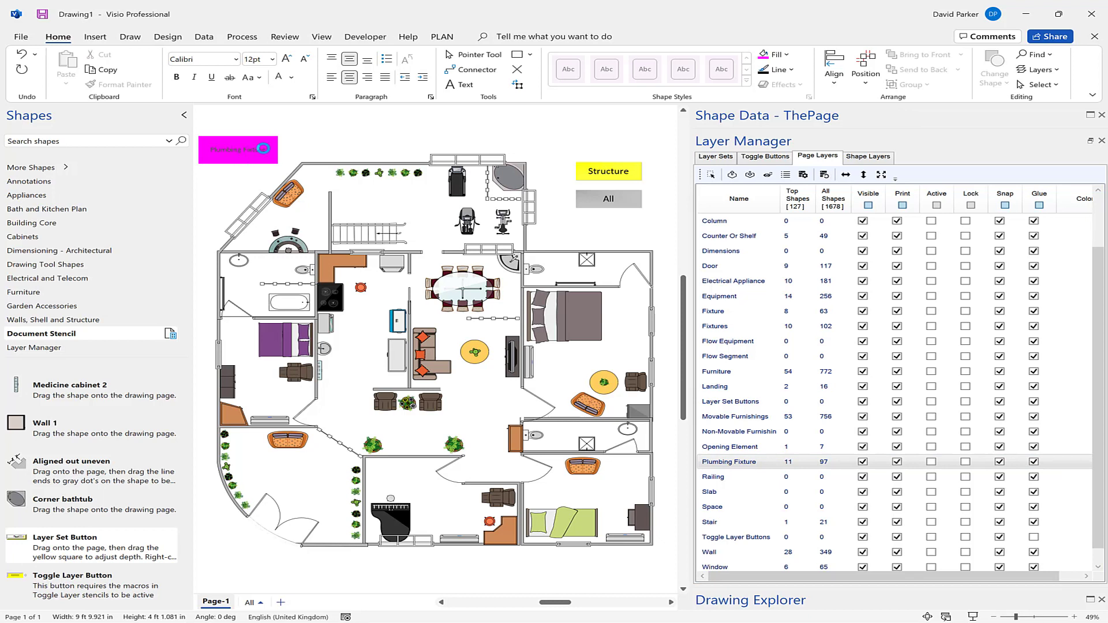
right_click(256, 153)
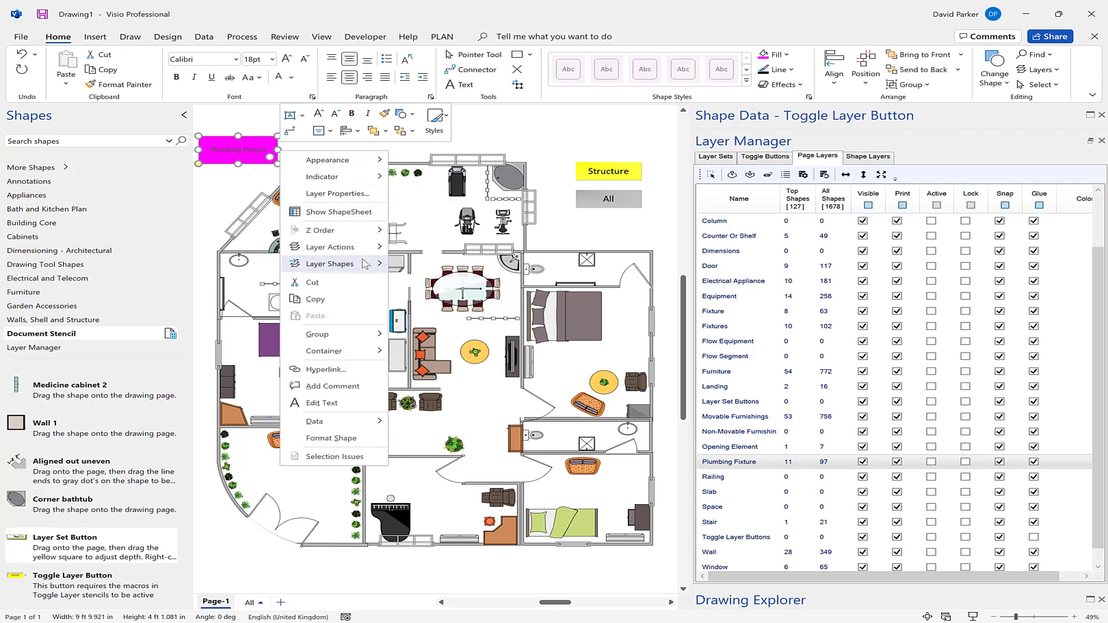
mouse_move(364, 267)
click(421, 270)
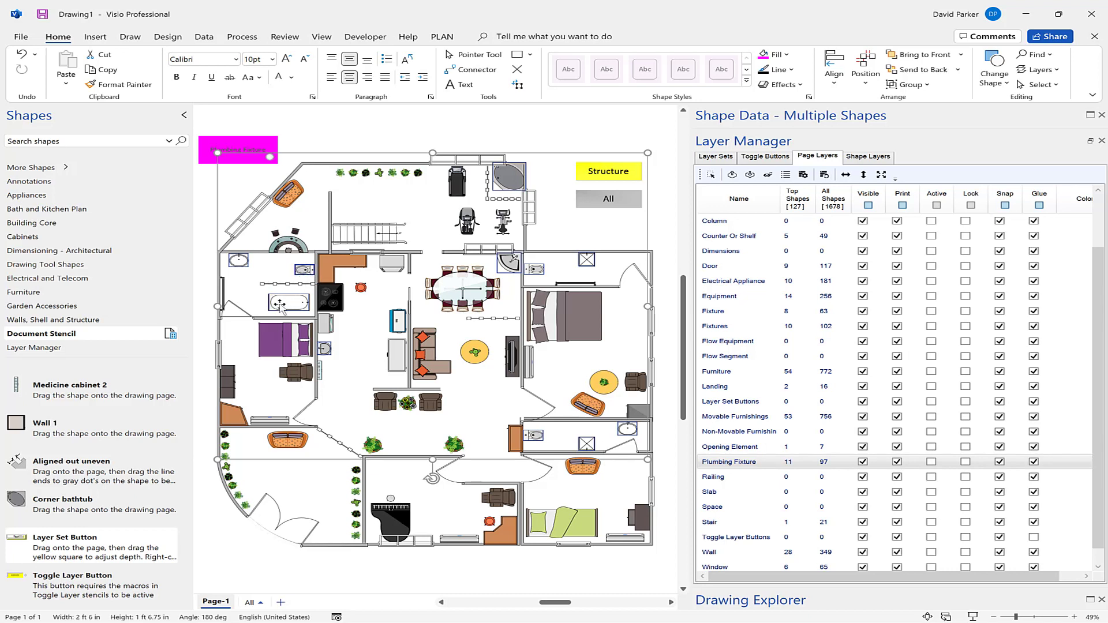
key(Escape)
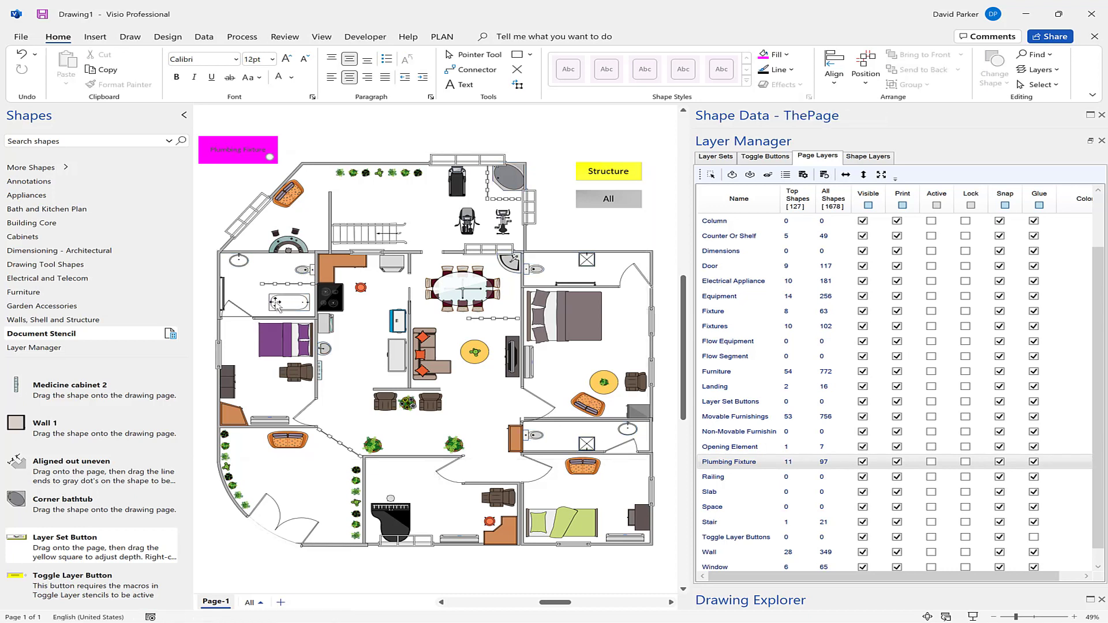
Step: Check which layers the bathtub in the bathroom is assigned to
click(275, 300)
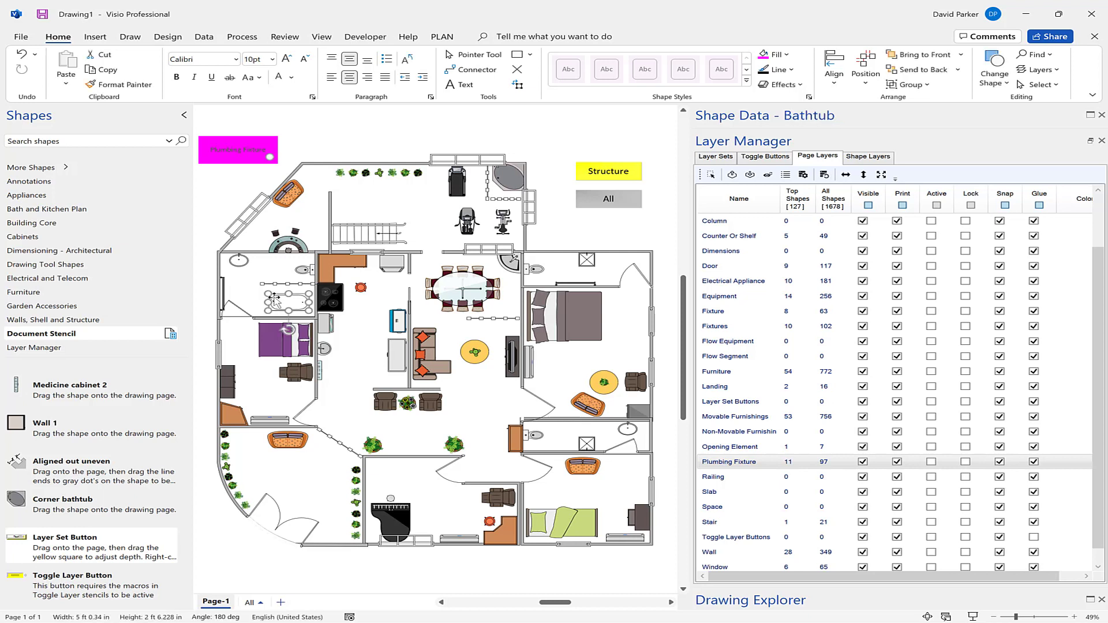
click(864, 157)
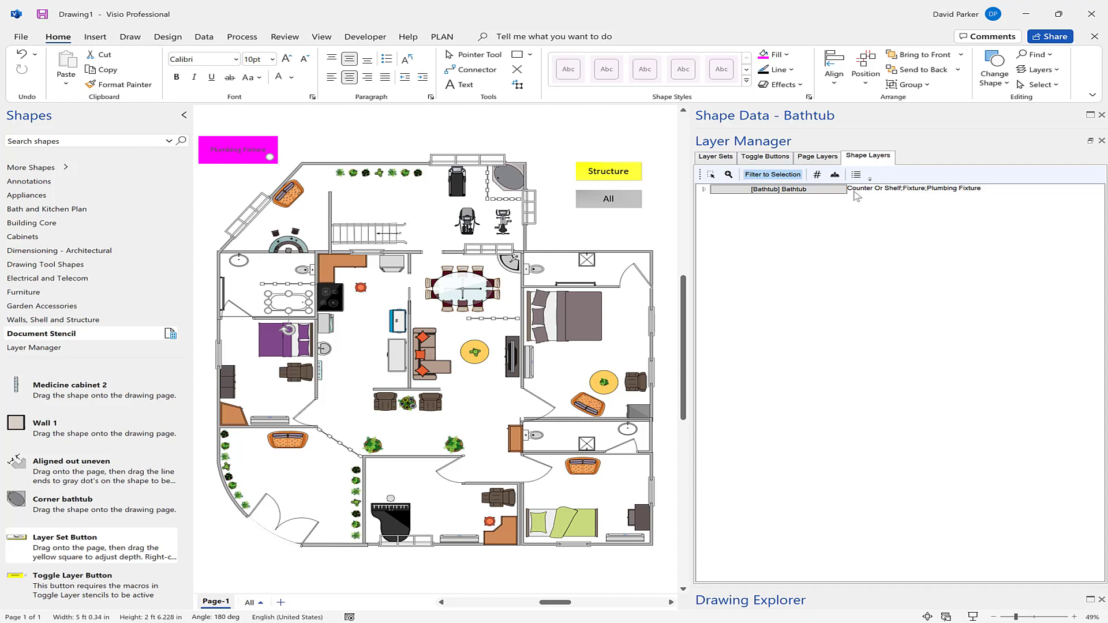
mouse_move(871, 197)
Step: Add the Counter Or Shelf and Fixture layers to the magenta toggle button
click(765, 156)
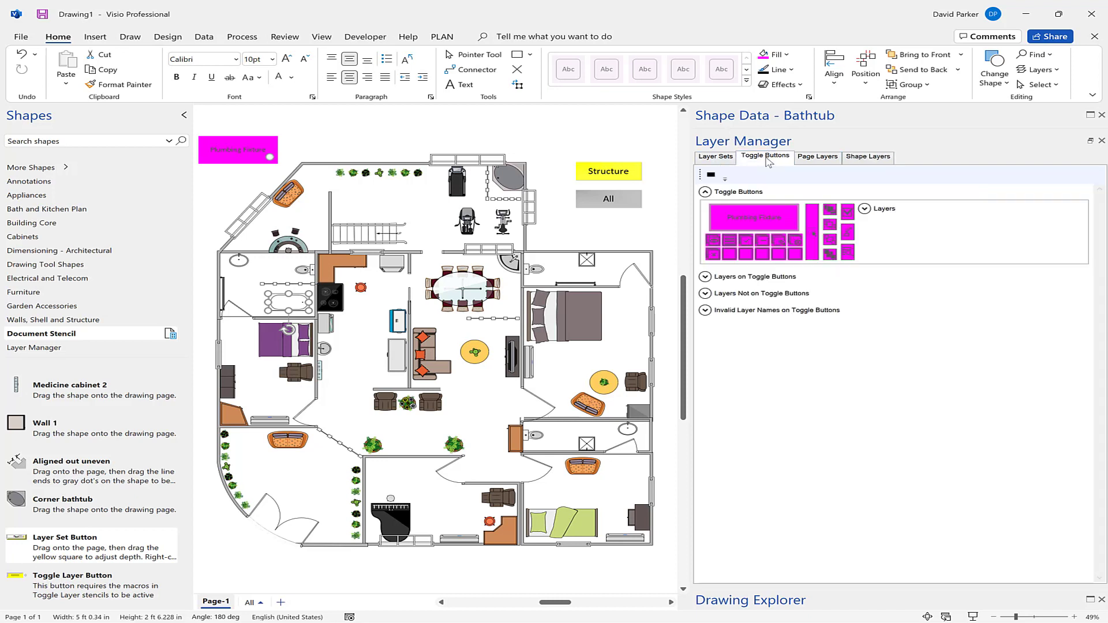
click(818, 157)
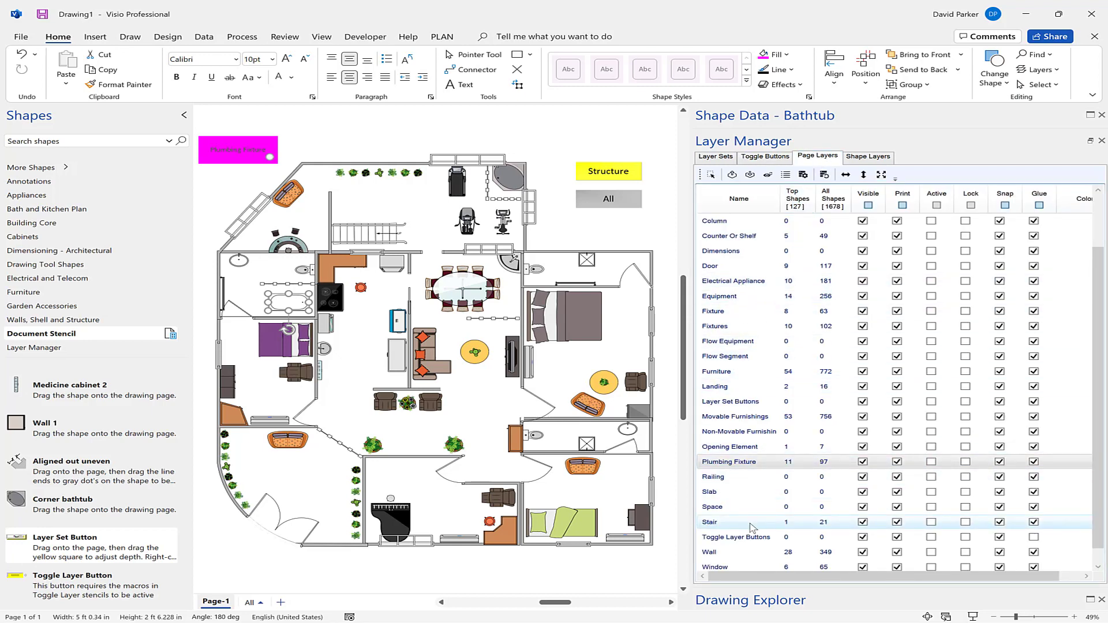
scroll(751, 527, down, 1)
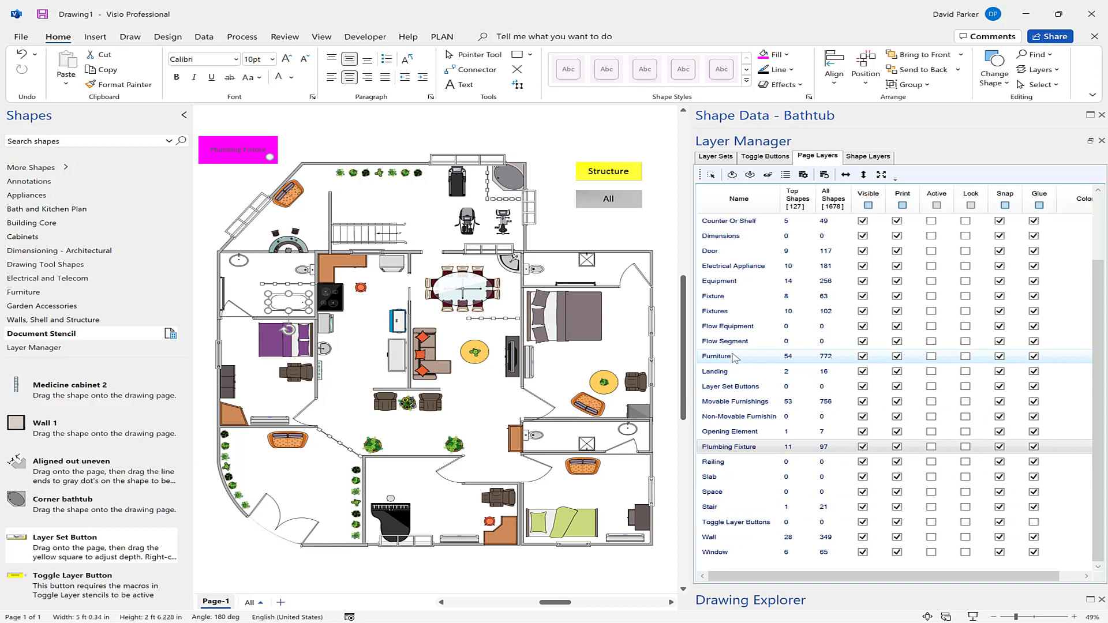
scroll(735, 358, up, 5)
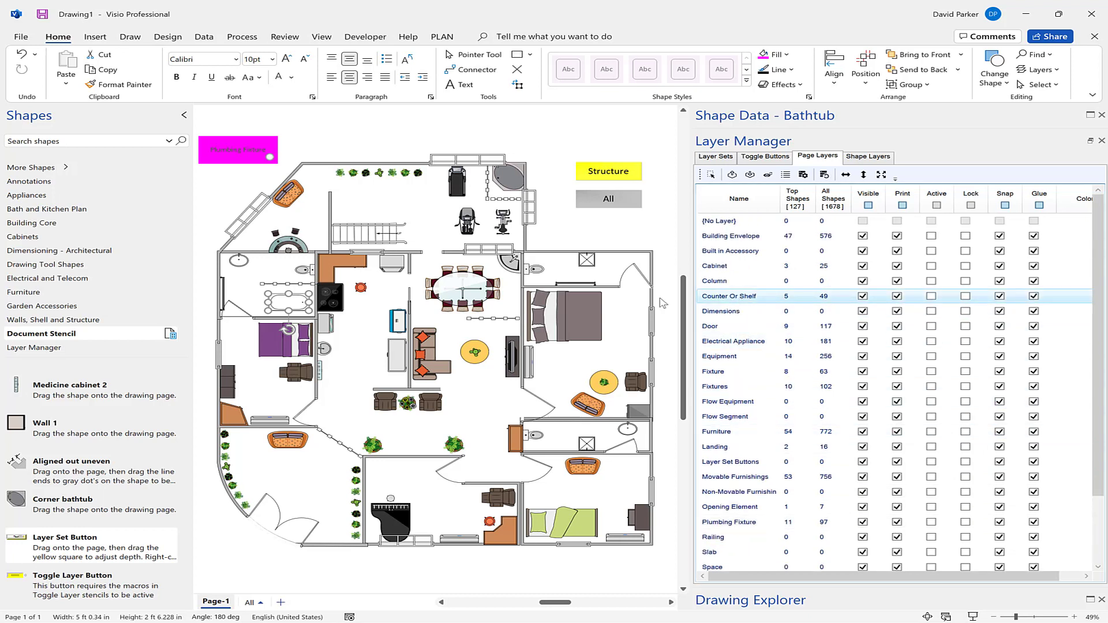
click(236, 155)
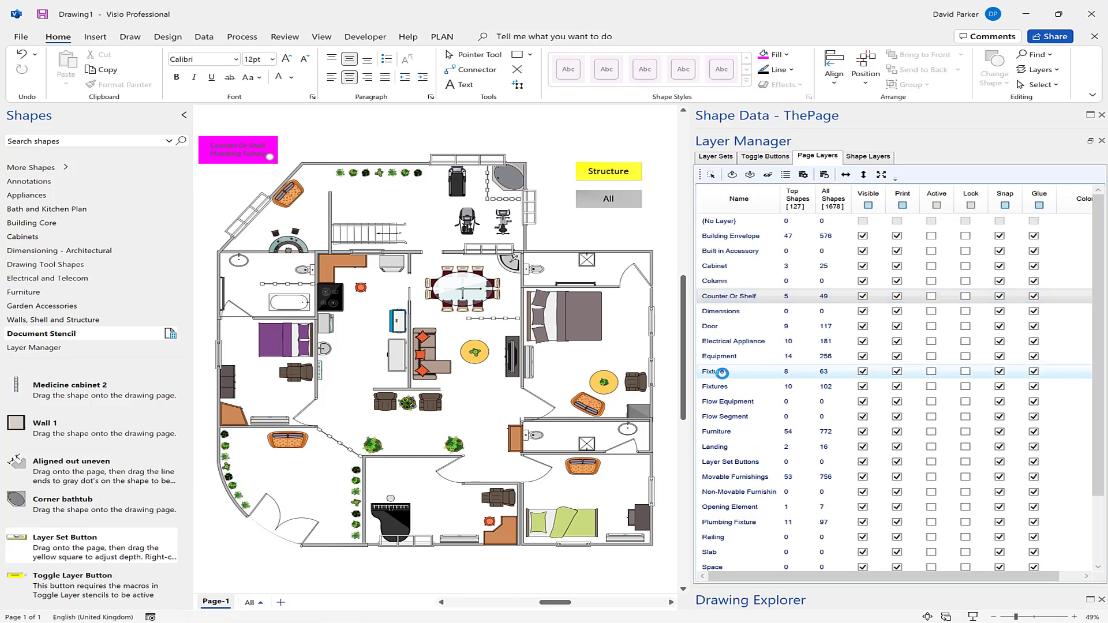
click(720, 374)
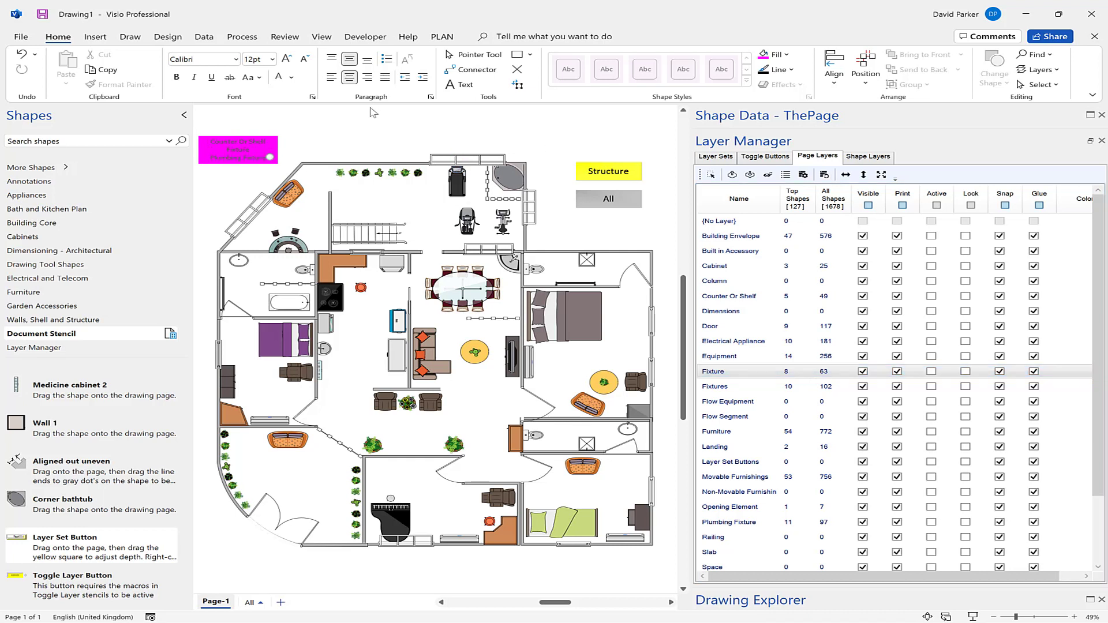
Step: Toggle the magenta button's layers off and check the layer assignments of the corner sink near the dining table
click(246, 155)
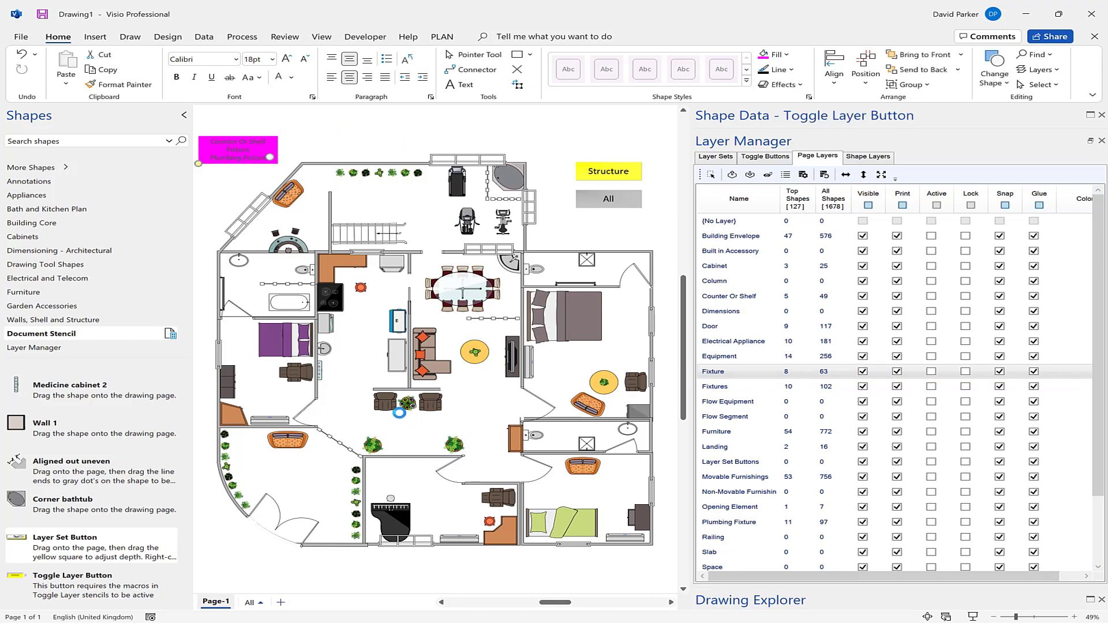
click(238, 150)
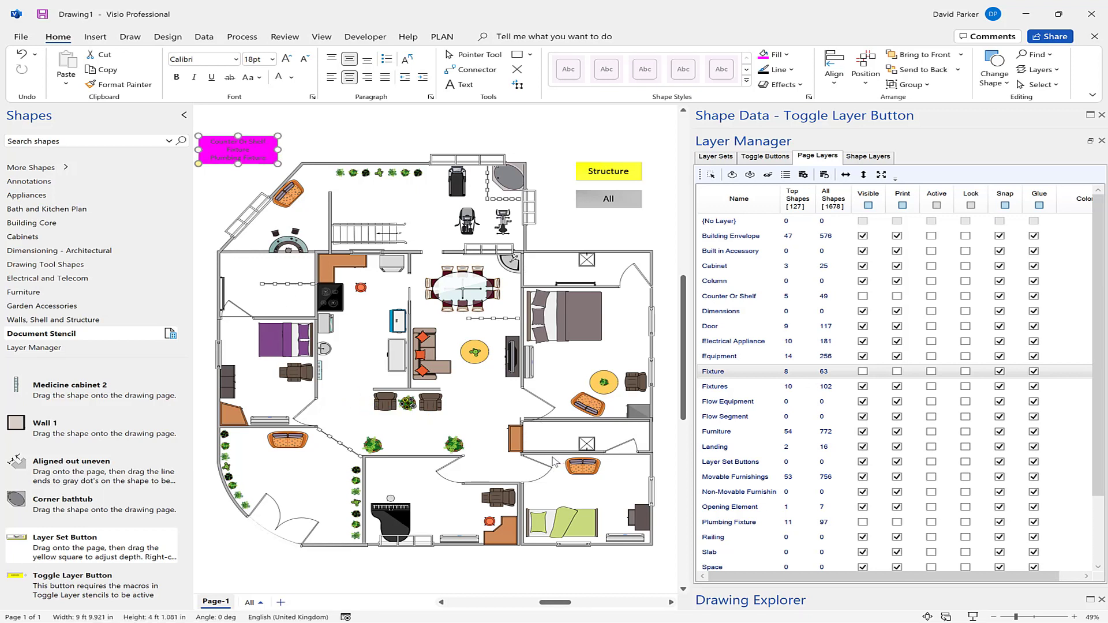
click(508, 266)
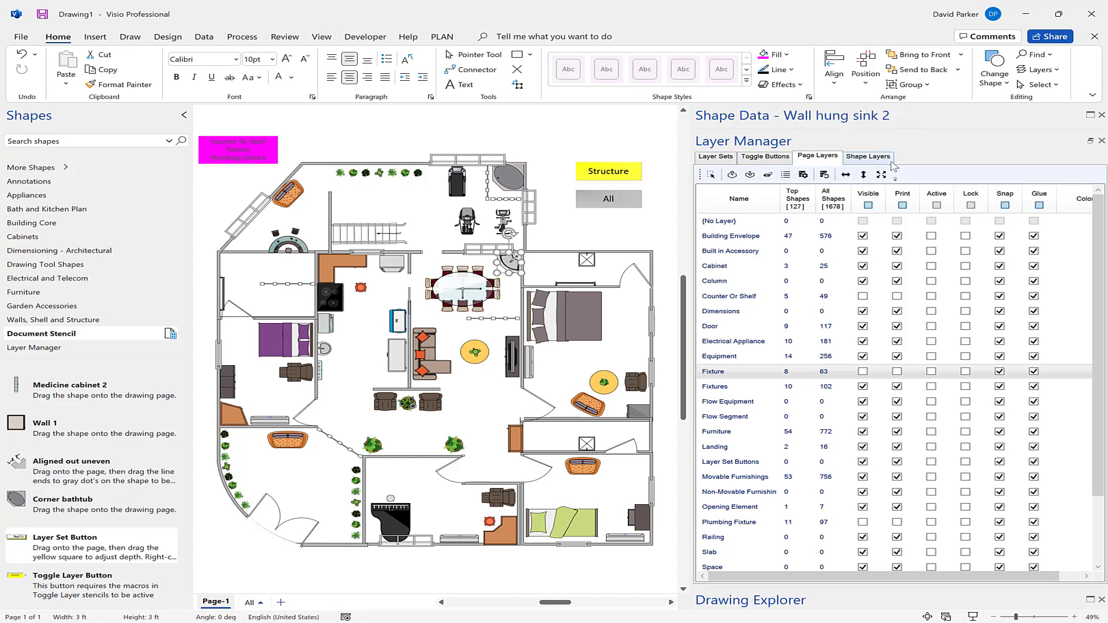
click(869, 157)
mouse_move(860, 193)
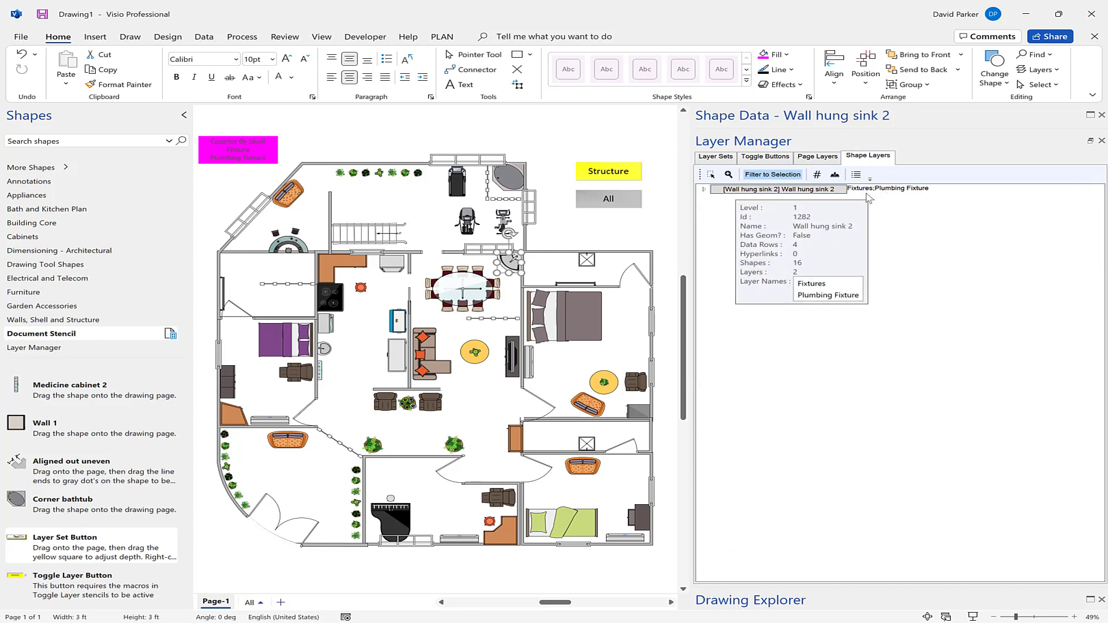
Step: Add the Fixtures layer to the magenta toggle button and increase the button's height to about 5 ft 11 in
click(811, 161)
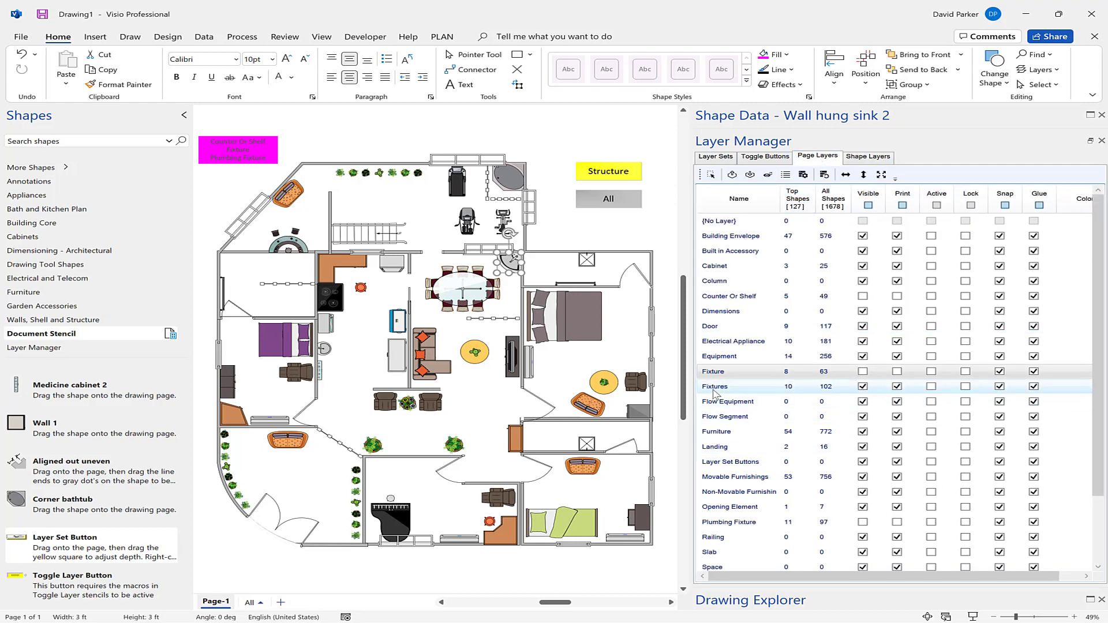
drag(728, 391, 230, 151)
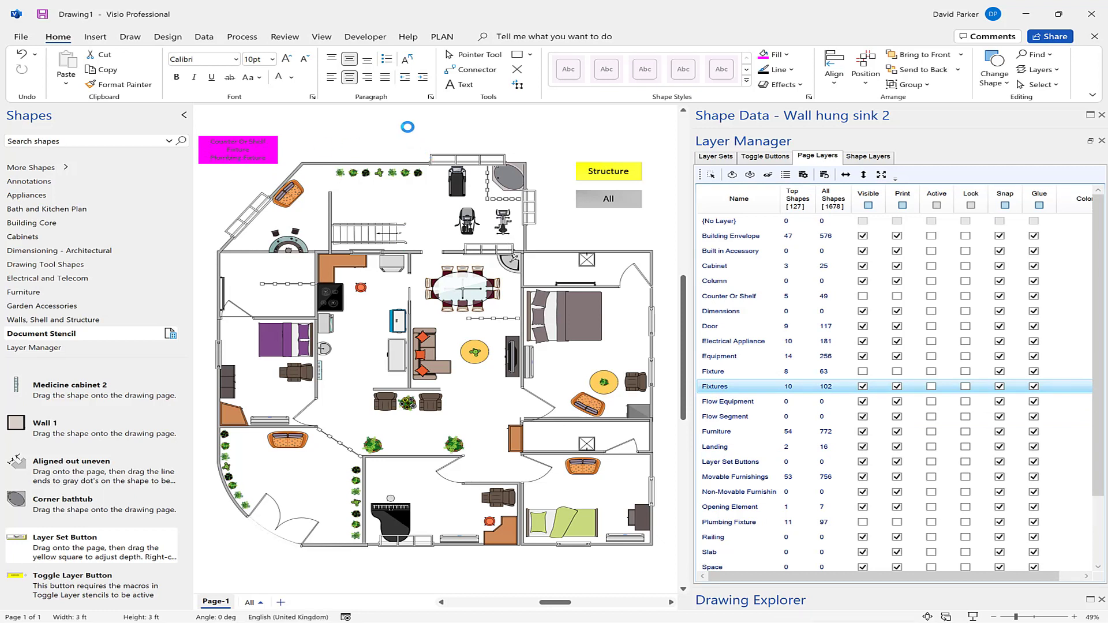
click(237, 159)
drag(235, 173, 237, 176)
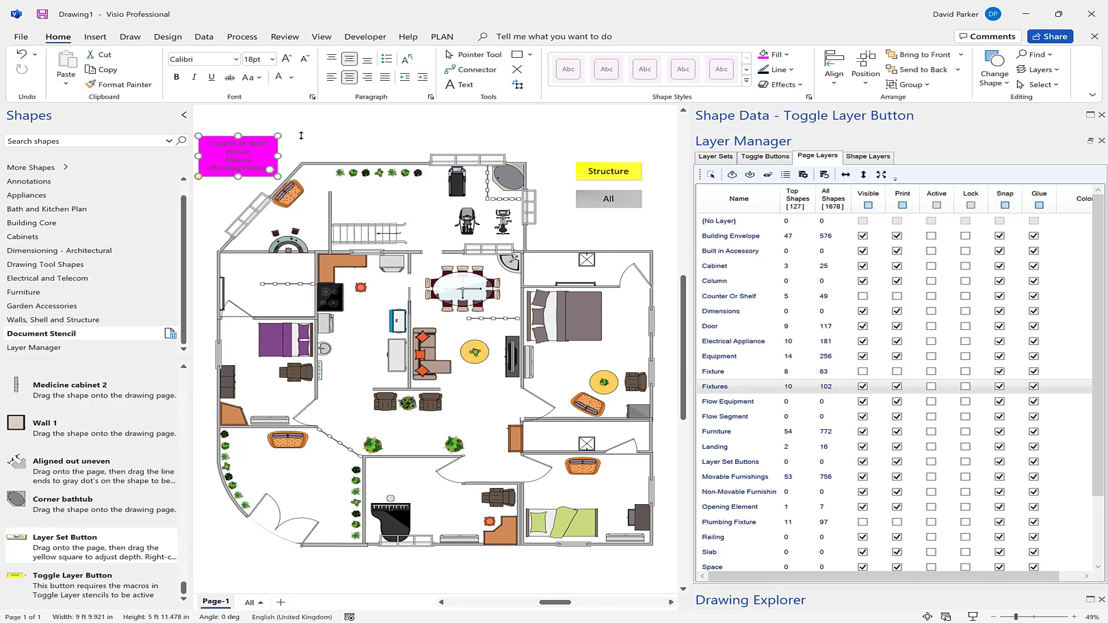
key(Escape)
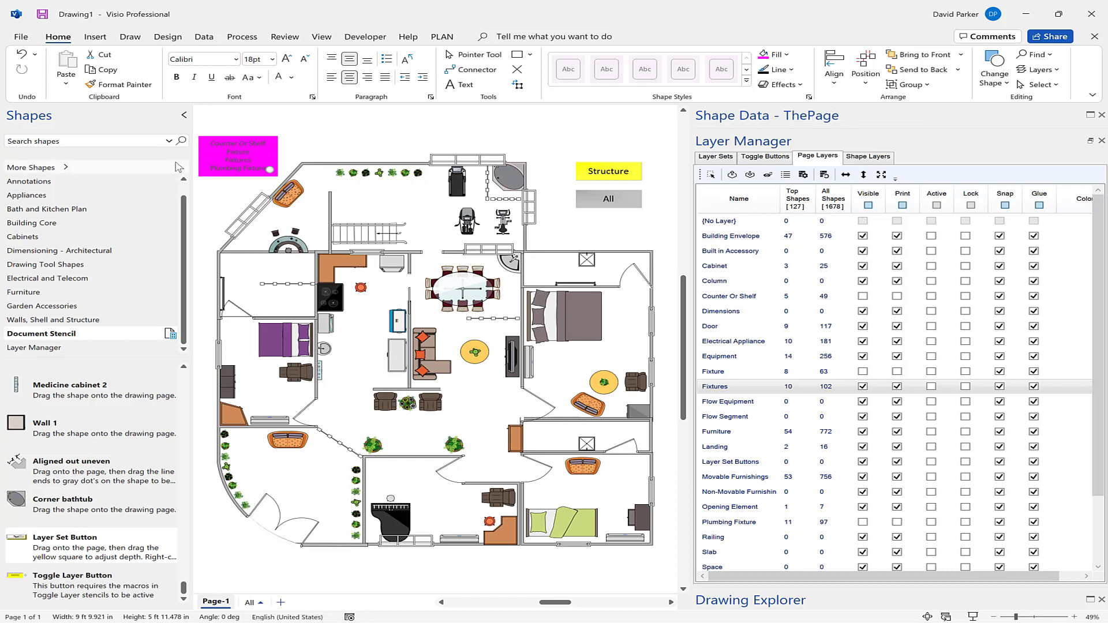
Step: Check which layers the pedestal sink beside the purple bed's room is assigned to
click(325, 349)
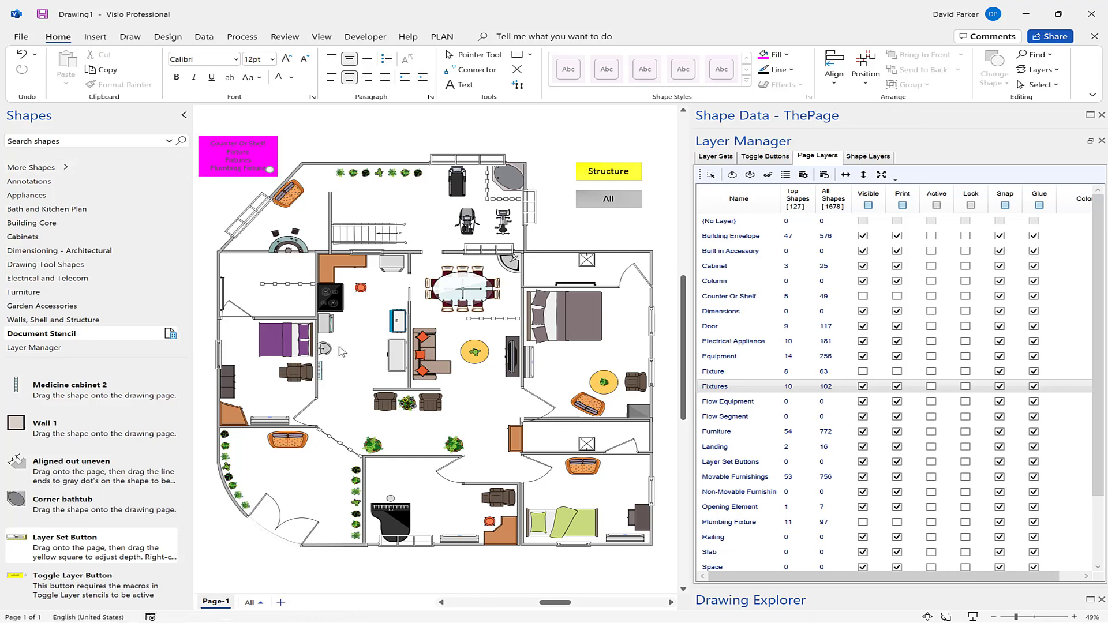
click(871, 156)
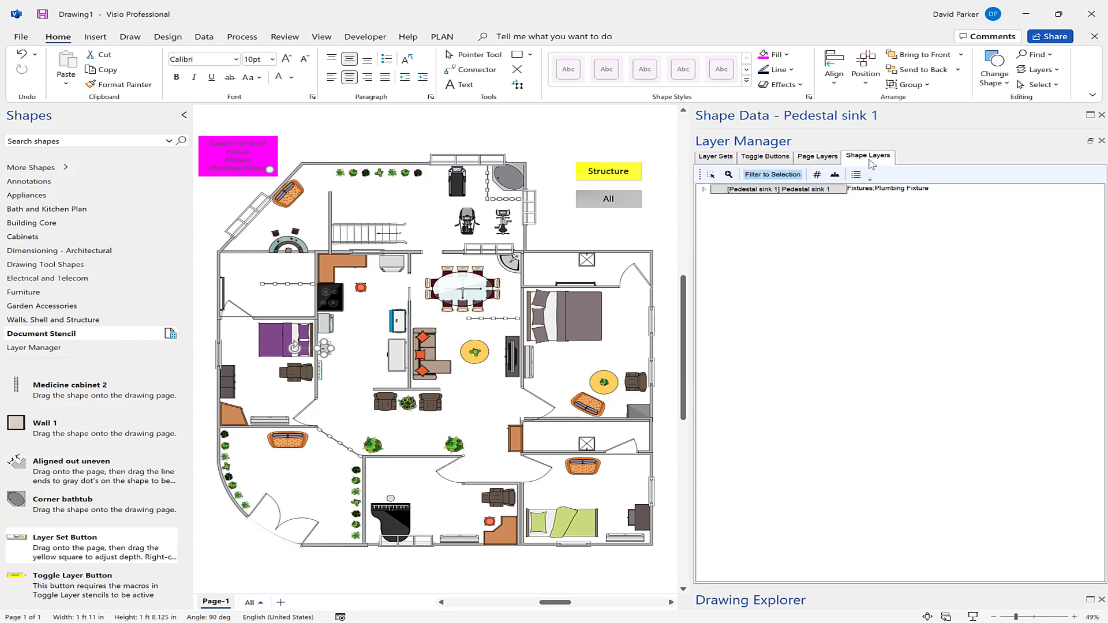
Step: Toggle the magenta button's layers and set the Fixtures layer to visible and printable
click(240, 161)
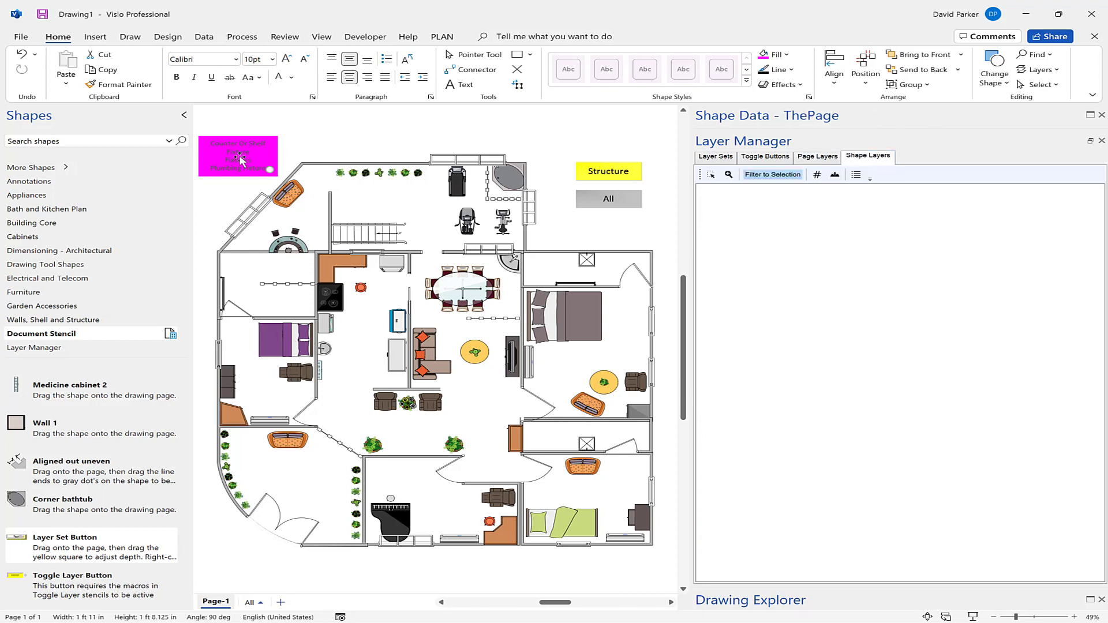
click(234, 166)
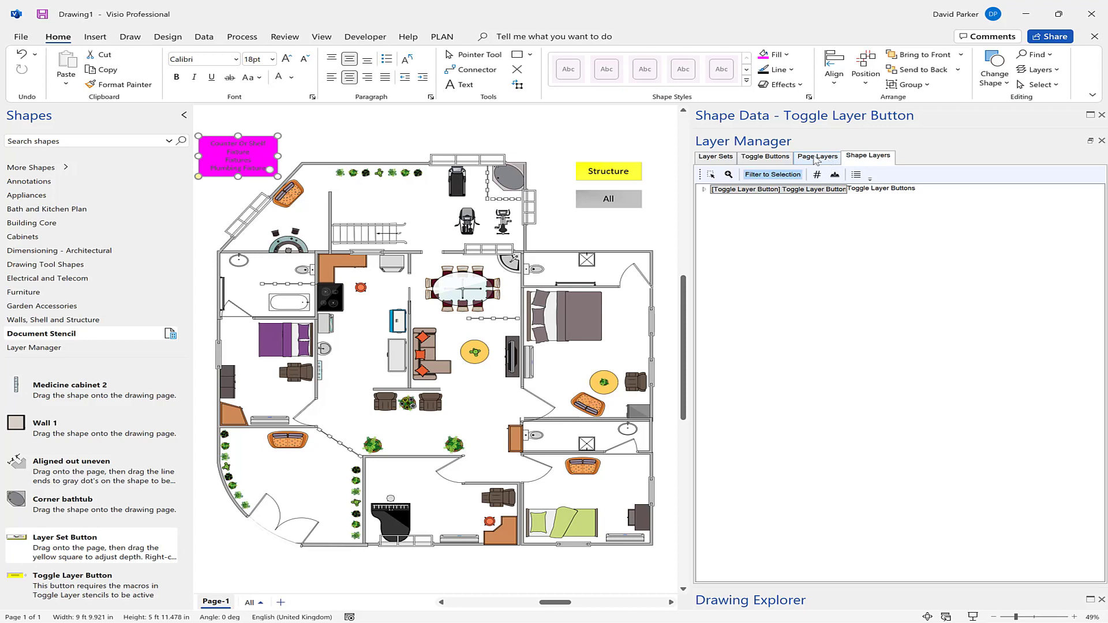
click(814, 162)
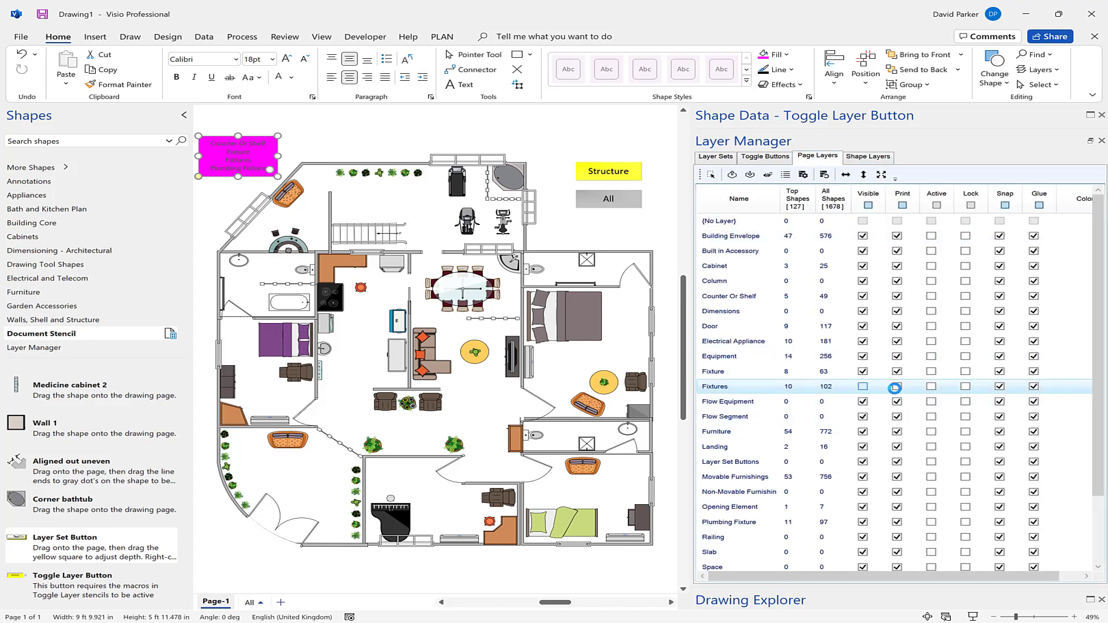
click(897, 387)
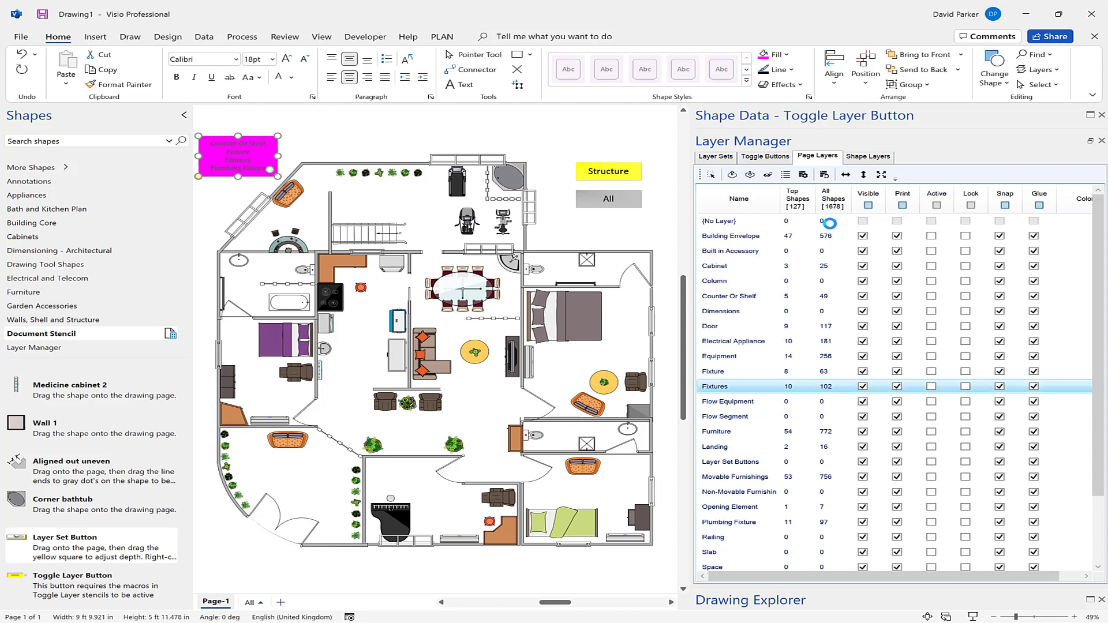
Step: Toggle the magenta button's layers off and apply the Structure layer set with its yellow button
click(240, 160)
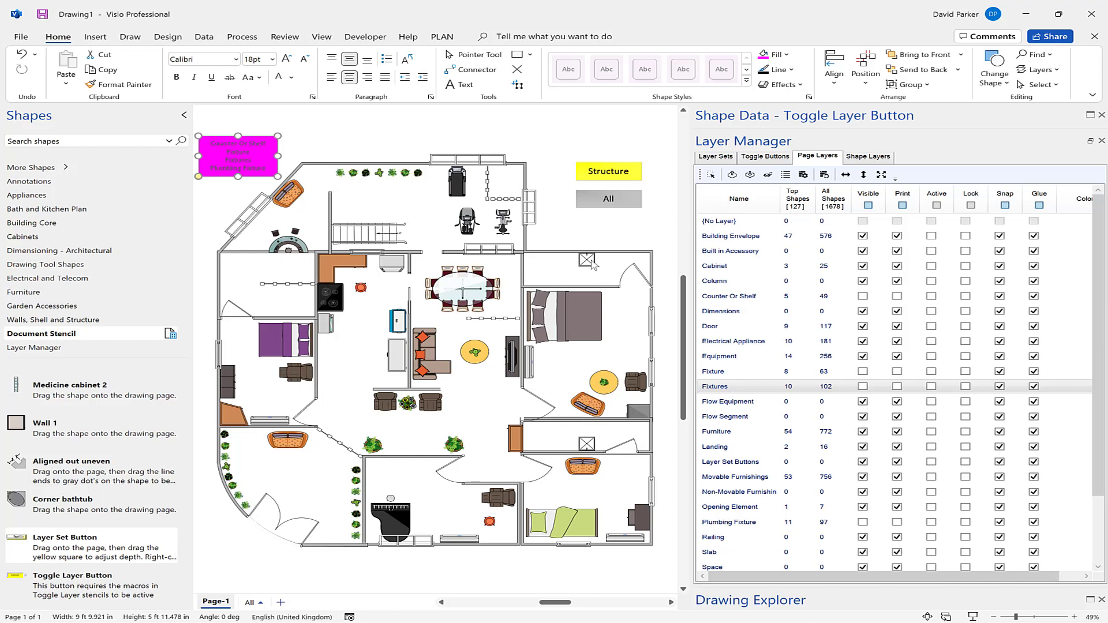
click(610, 174)
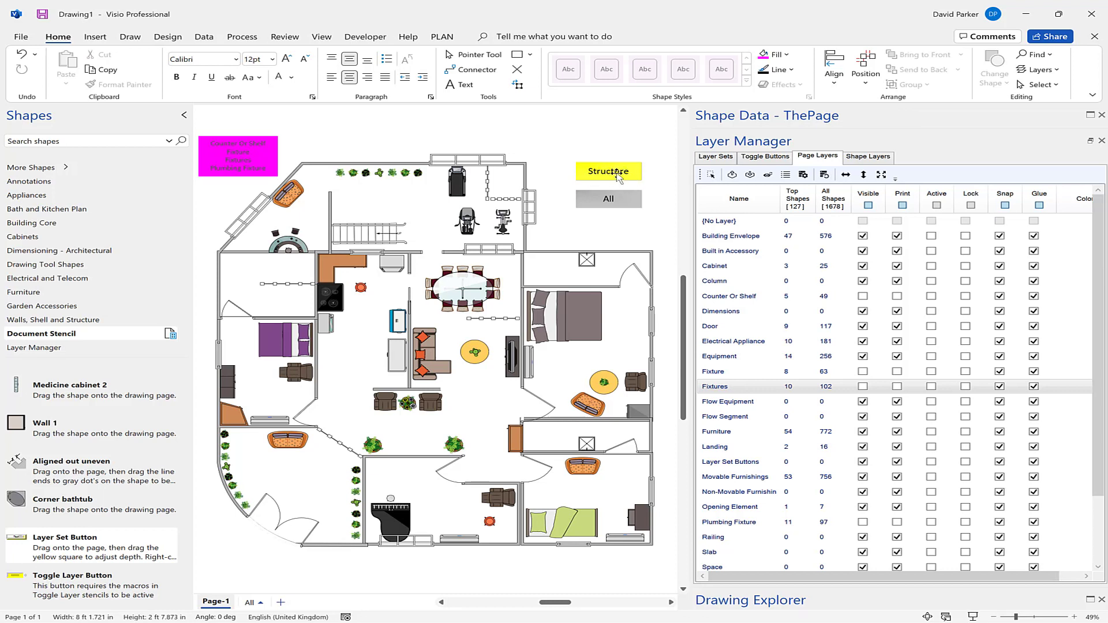
click(615, 177)
click(551, 138)
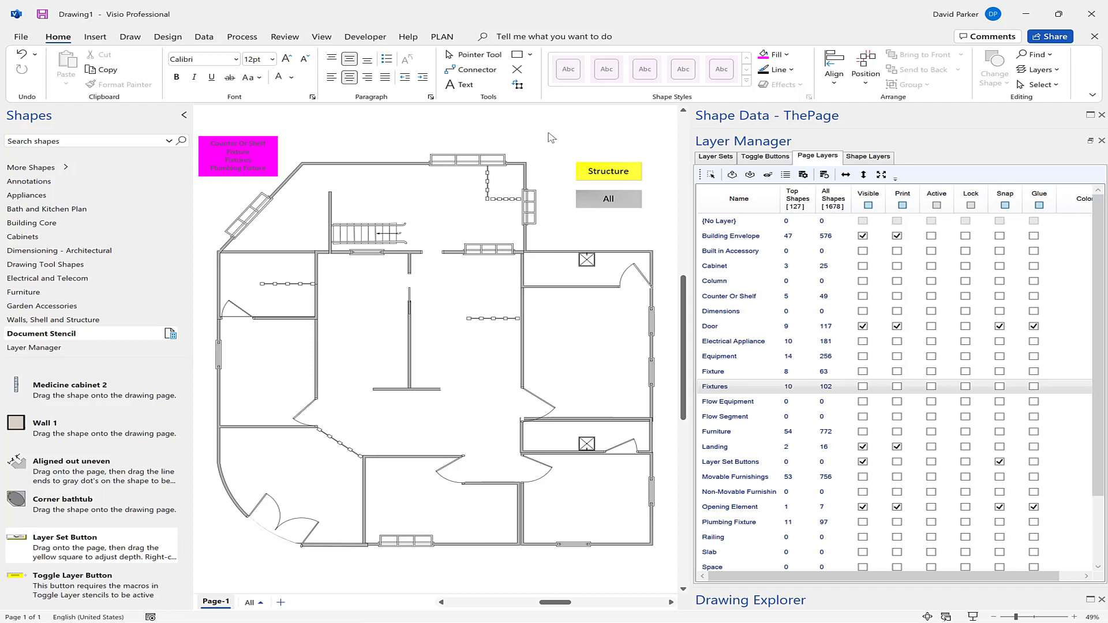
Step: Toggle the magenta button's layers on and check the layer assignments of the Base blind corner counter and its sub-shapes
click(241, 163)
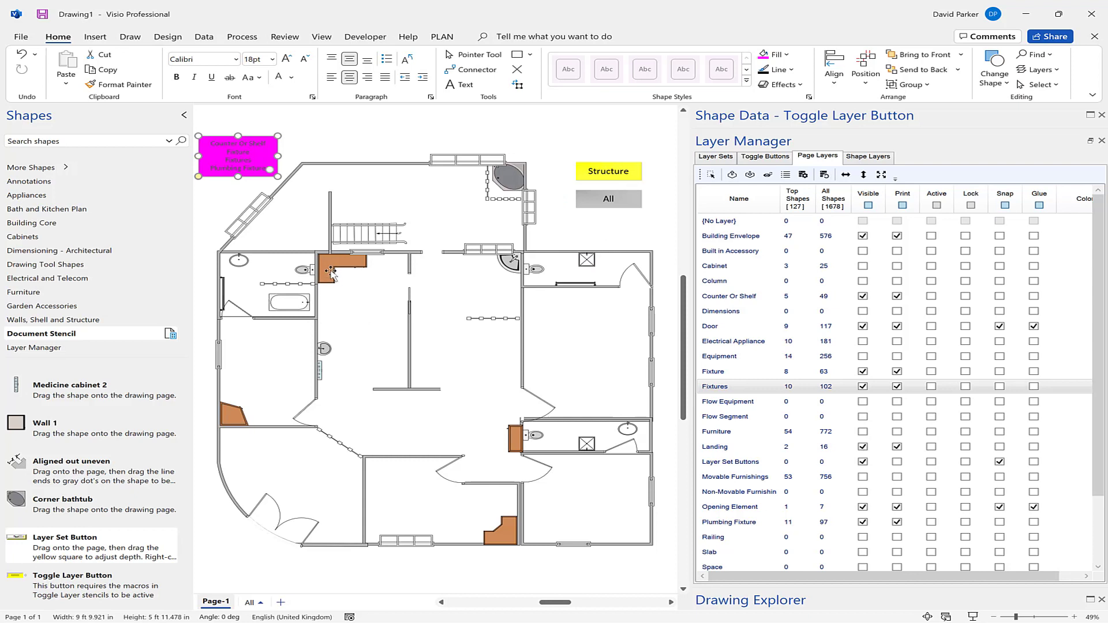
click(364, 276)
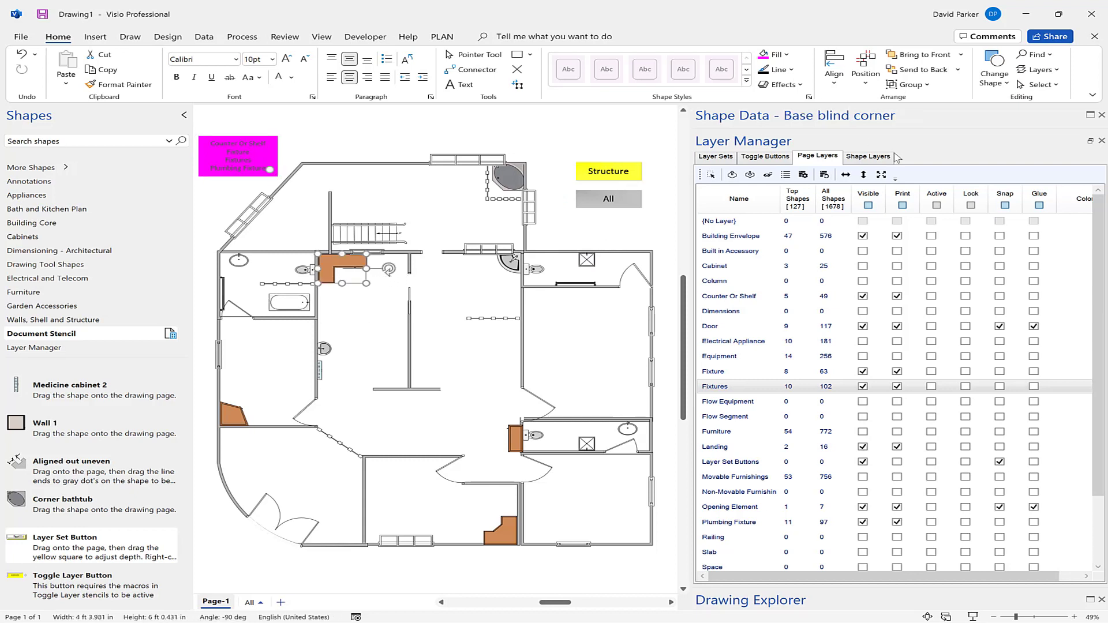
click(868, 157)
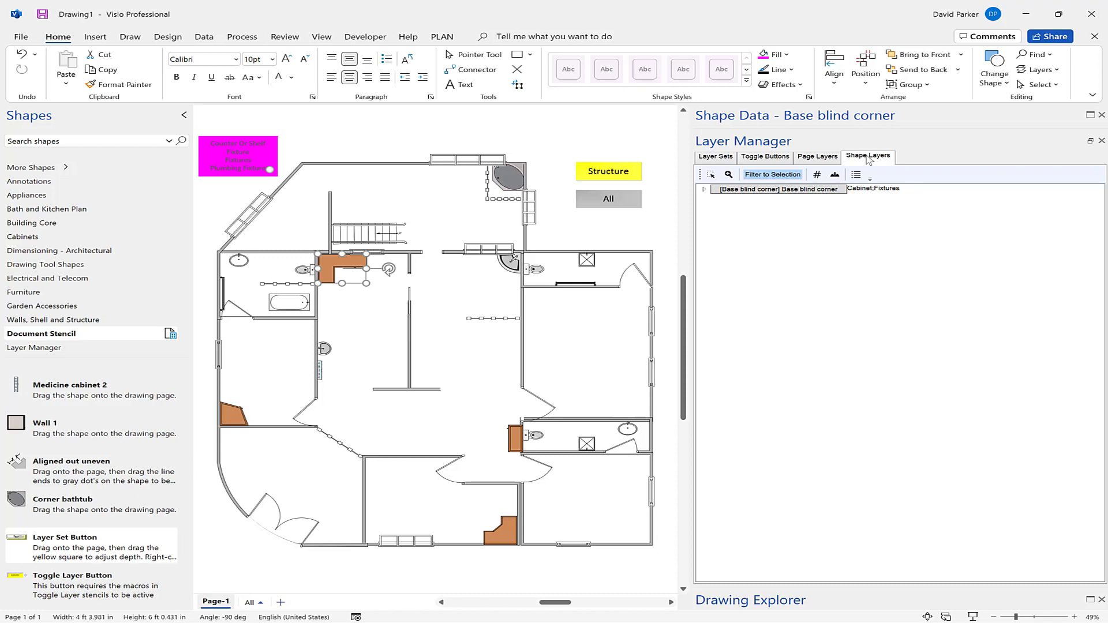
click(704, 190)
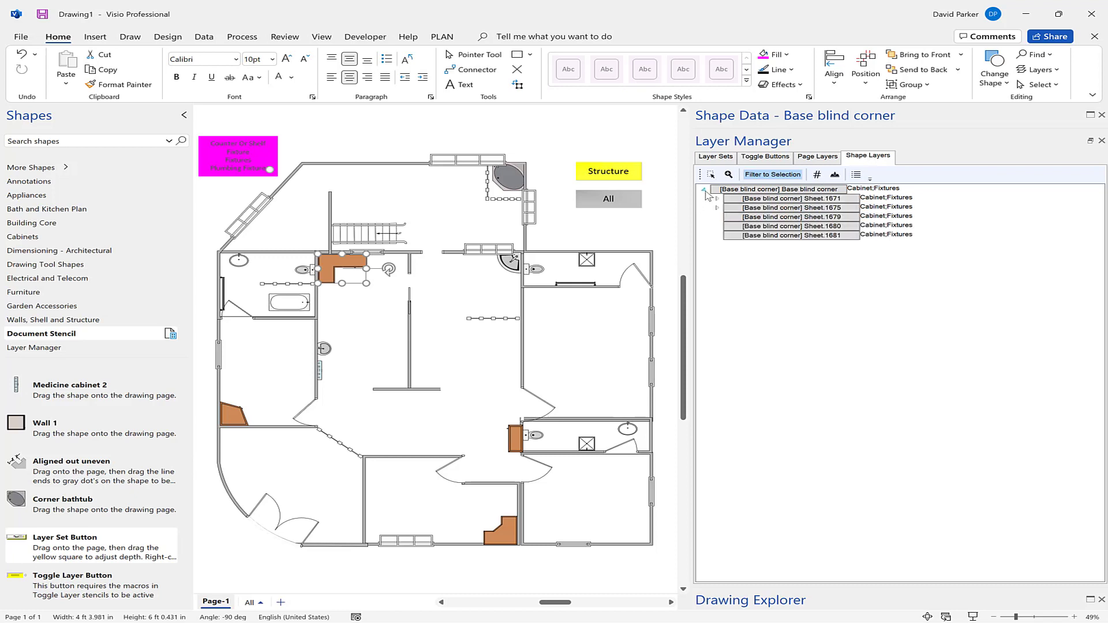
click(762, 226)
mouse_move(893, 193)
click(427, 123)
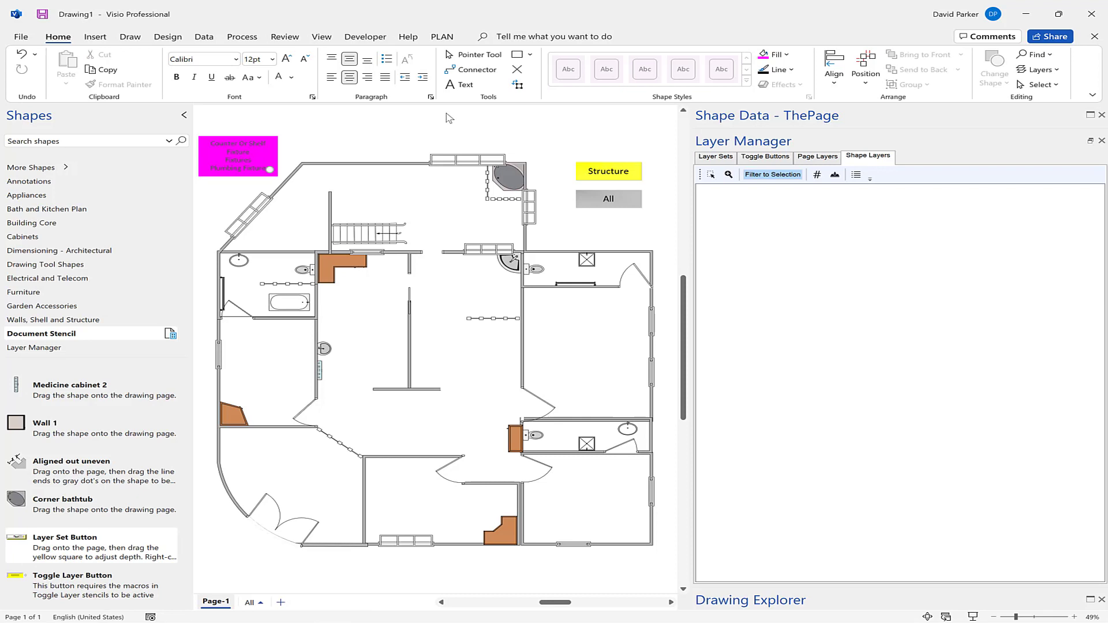
Step: Toggle the magenta button's layers off on the page and operate the same toggle button from the Layer Manager while zoomed in
click(233, 163)
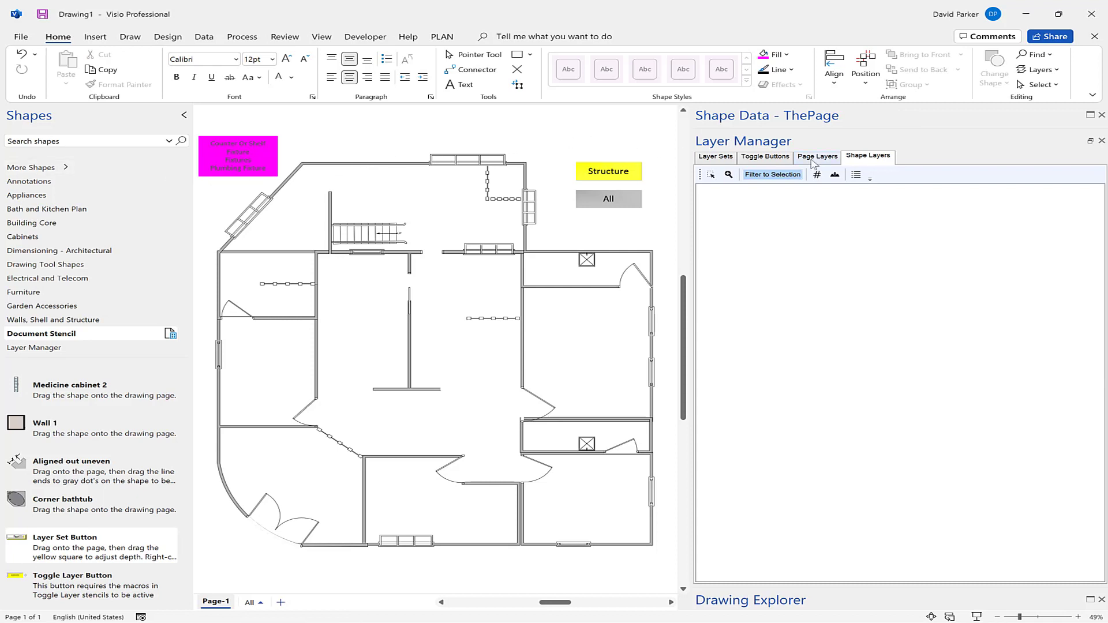
click(769, 161)
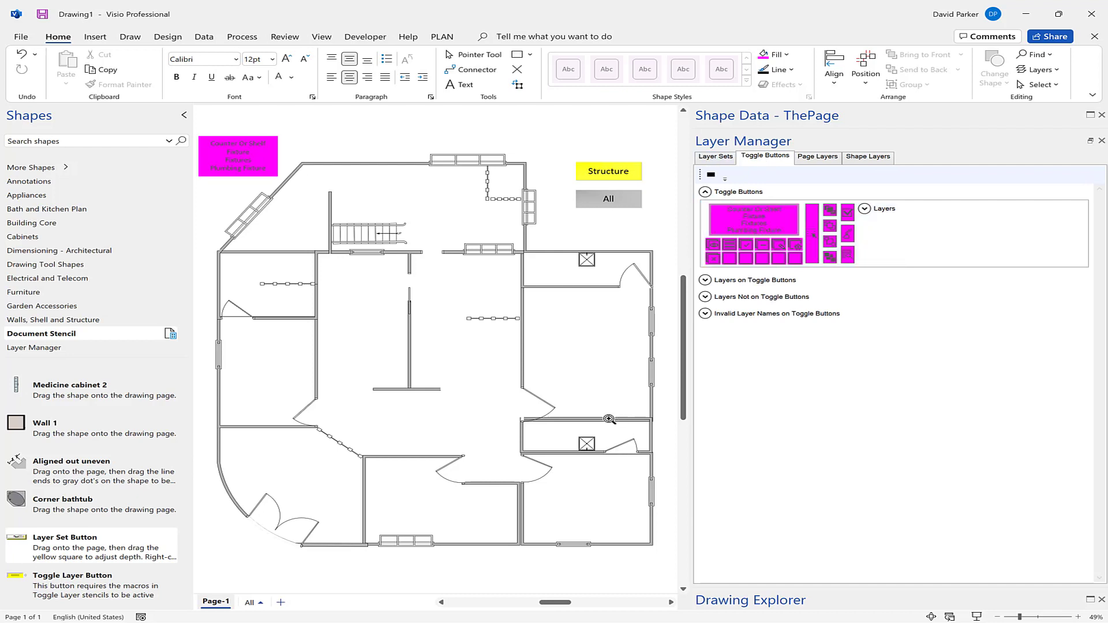
drag(288, 358, 445, 441)
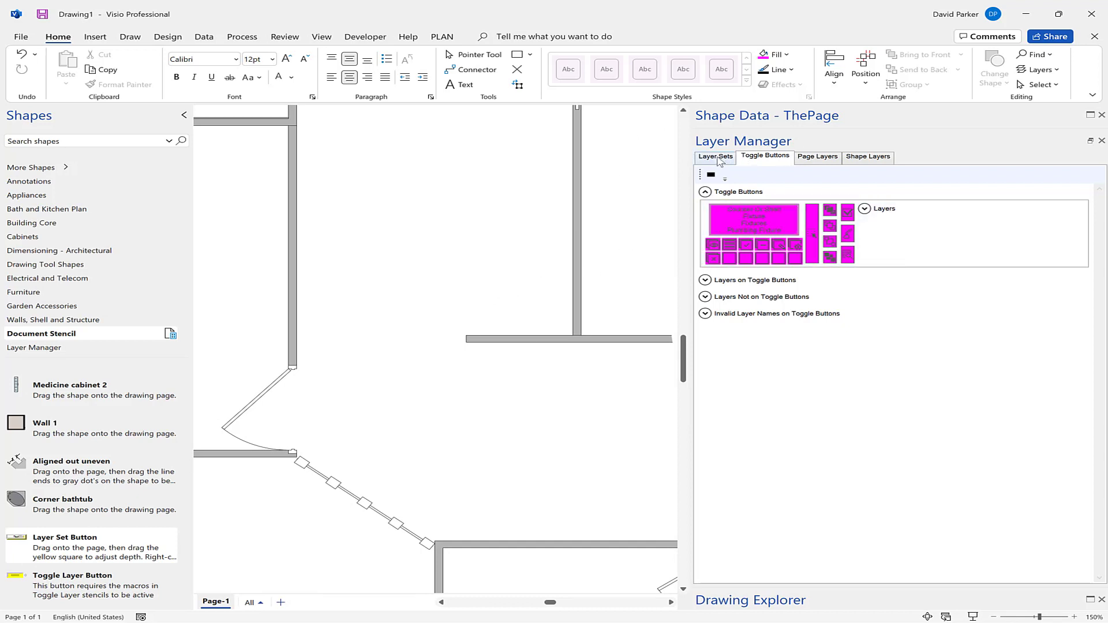
click(750, 222)
ctrl+scroll(557, 362, down, 3)
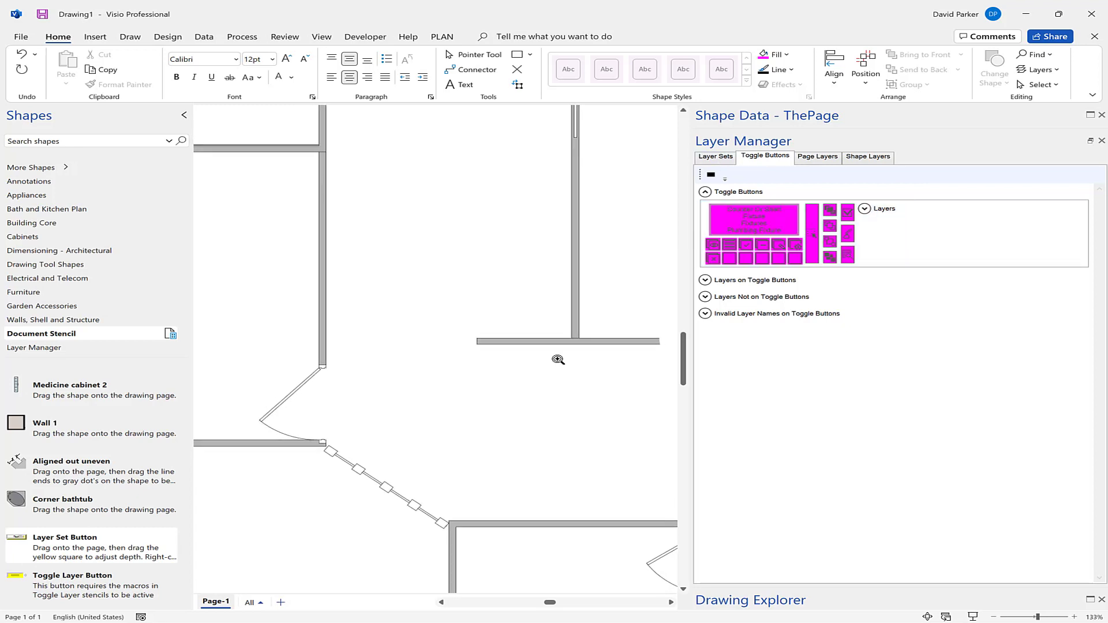
ctrl+scroll(558, 362, down, 2)
click(753, 219)
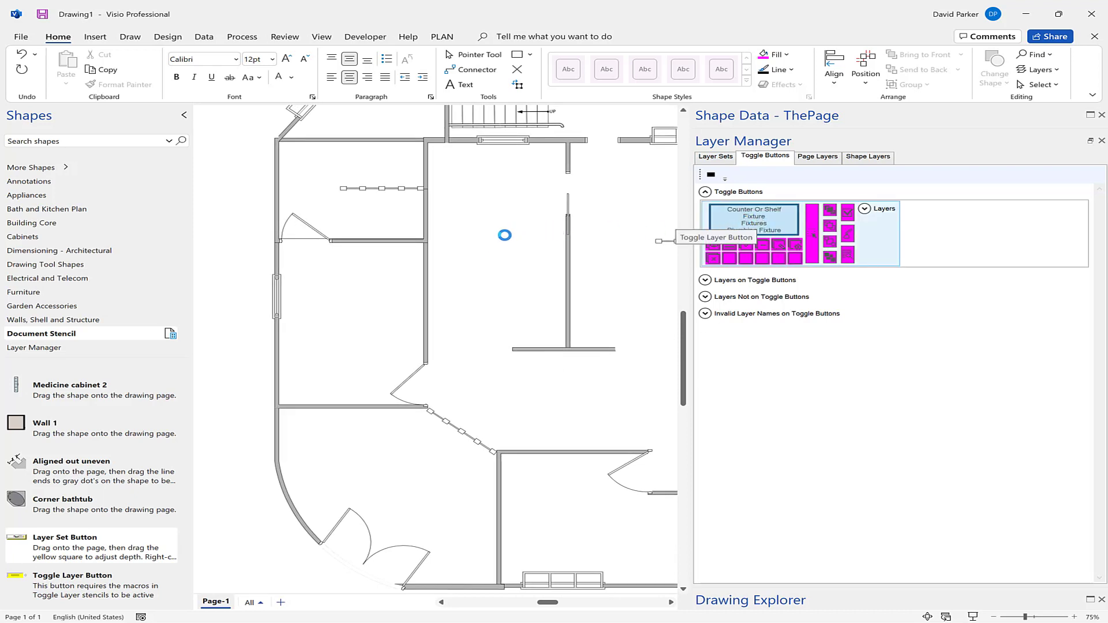
Step: Apply the All layer set from the Layer Manager
click(716, 157)
click(757, 227)
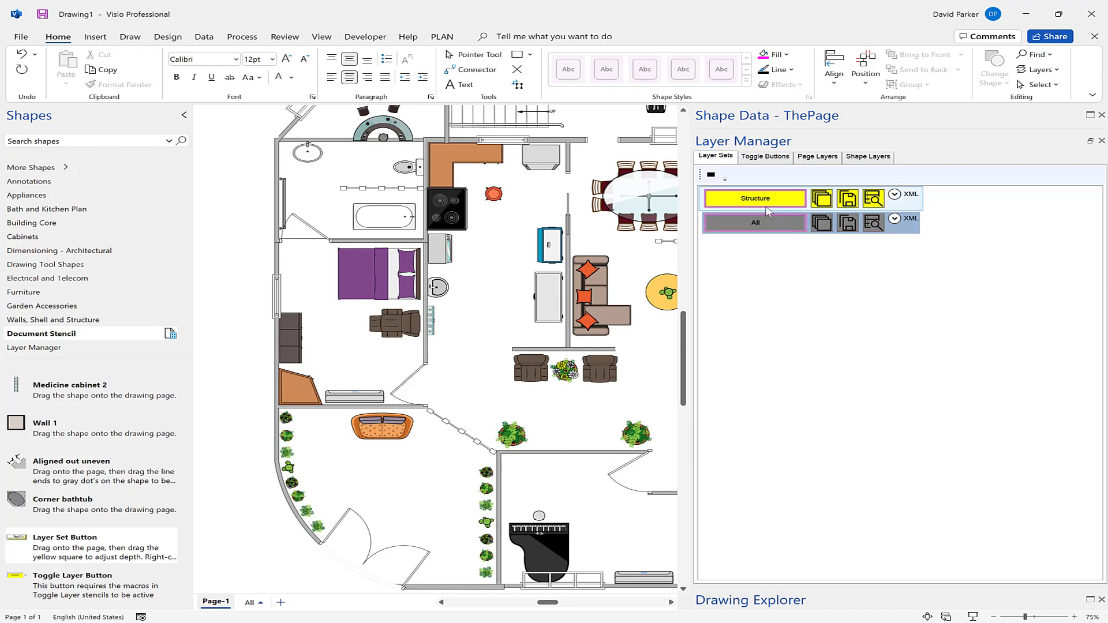
Step: Open the Layer Buttons options of the LayerManager add-in
click(323, 39)
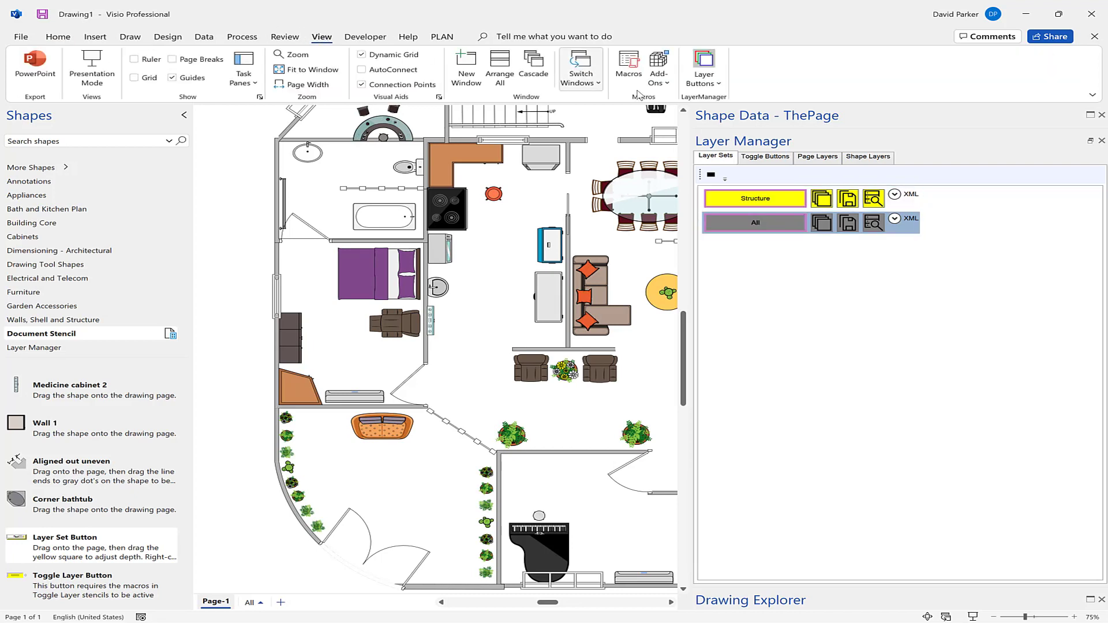
click(720, 87)
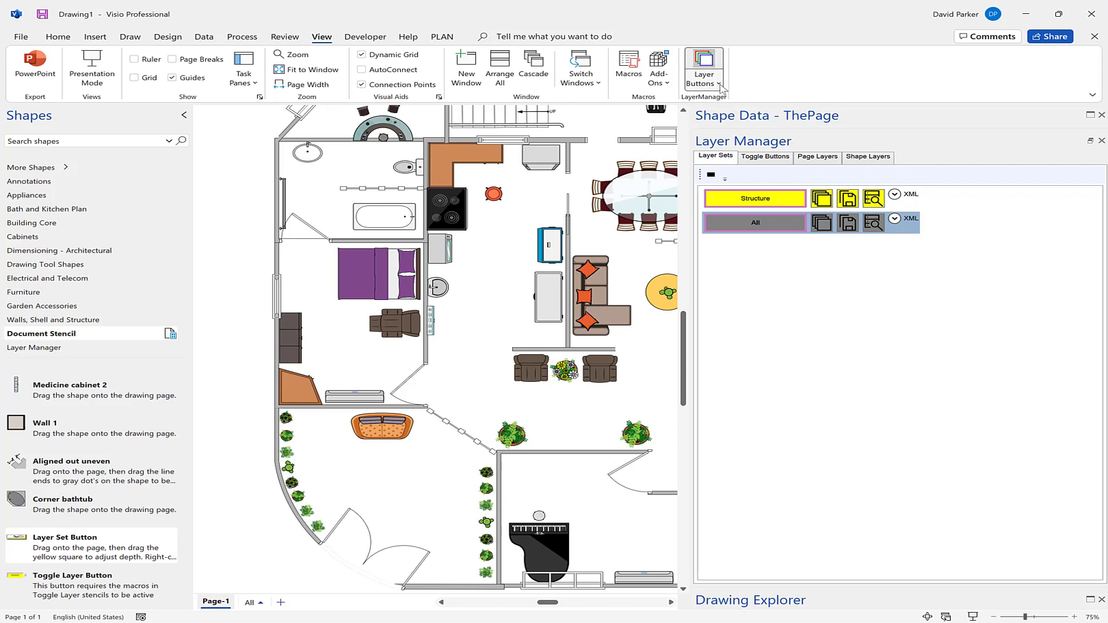